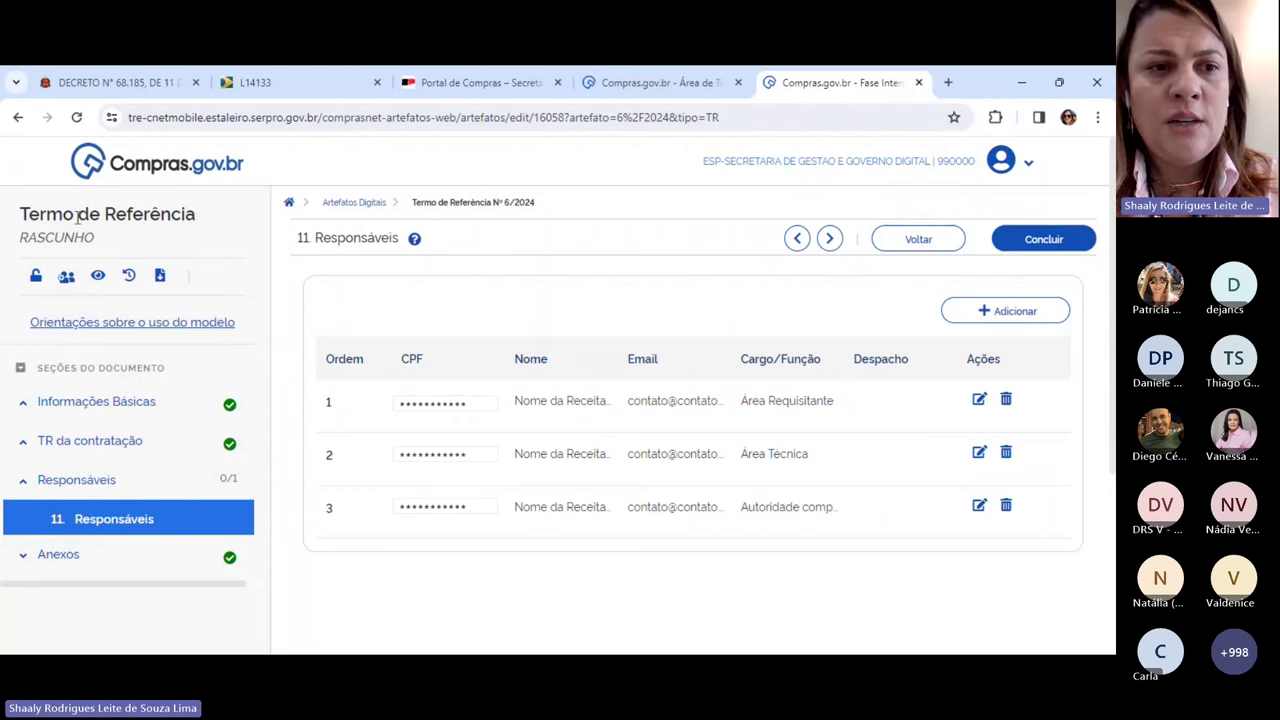
Share the Termo de Referência with another user, entering the user's CPF with the Editor permission, and finish the sharing.
{"action": "left_click", "coordinate": [65, 277]}
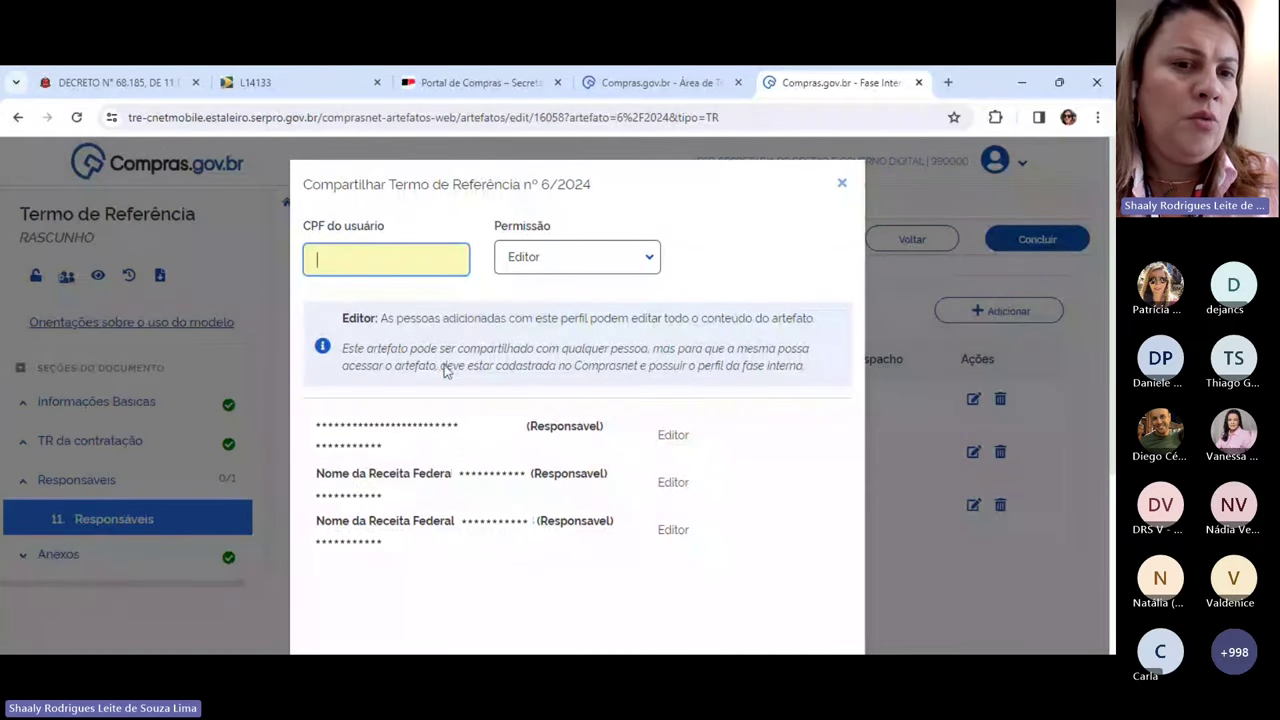
{"action": "left_click", "coordinate": [596, 567]}
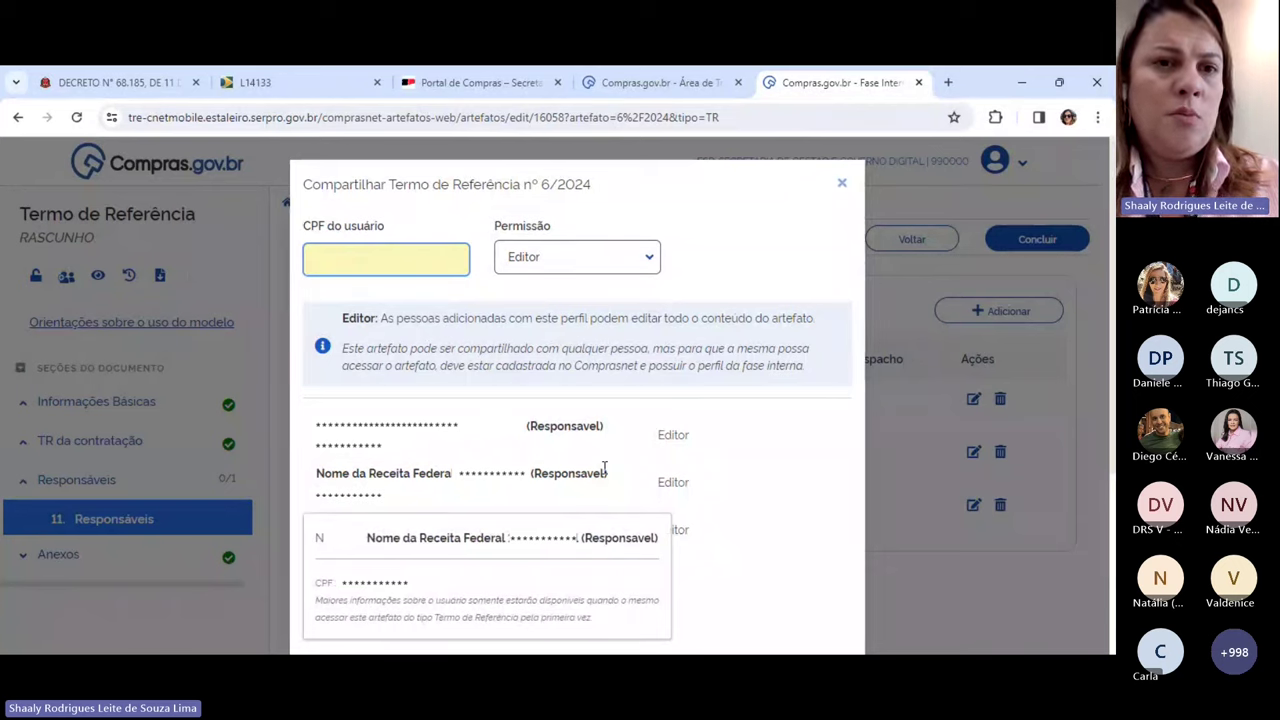
{"action": "type", "text": "•••••••••••"}
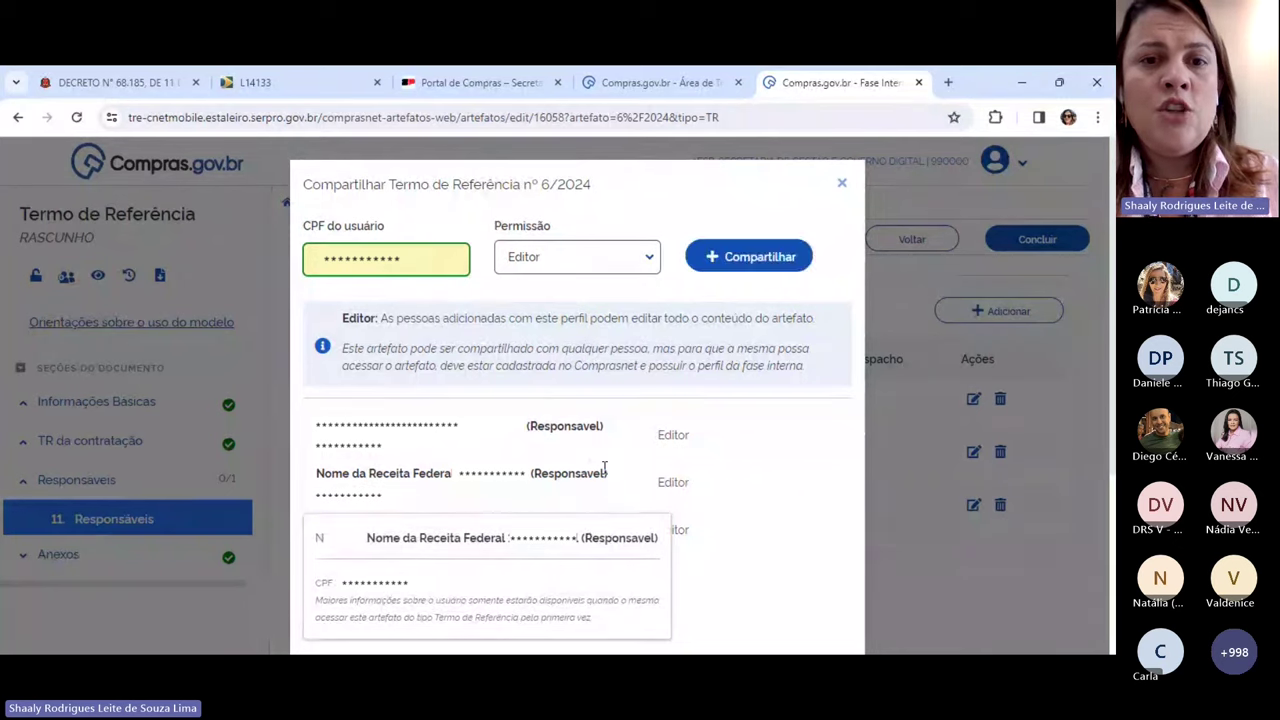
{"action": "left_click", "coordinate": [736, 258]}
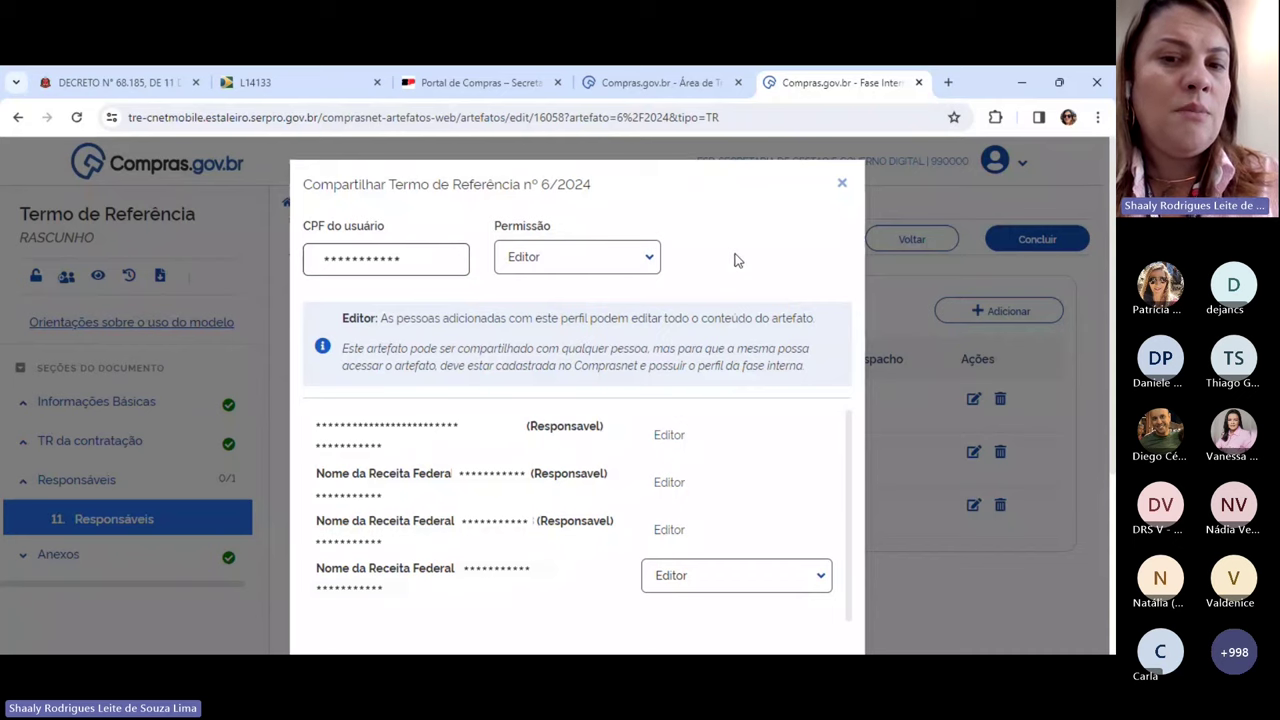
{"action": "left_click", "coordinate": [742, 584]}
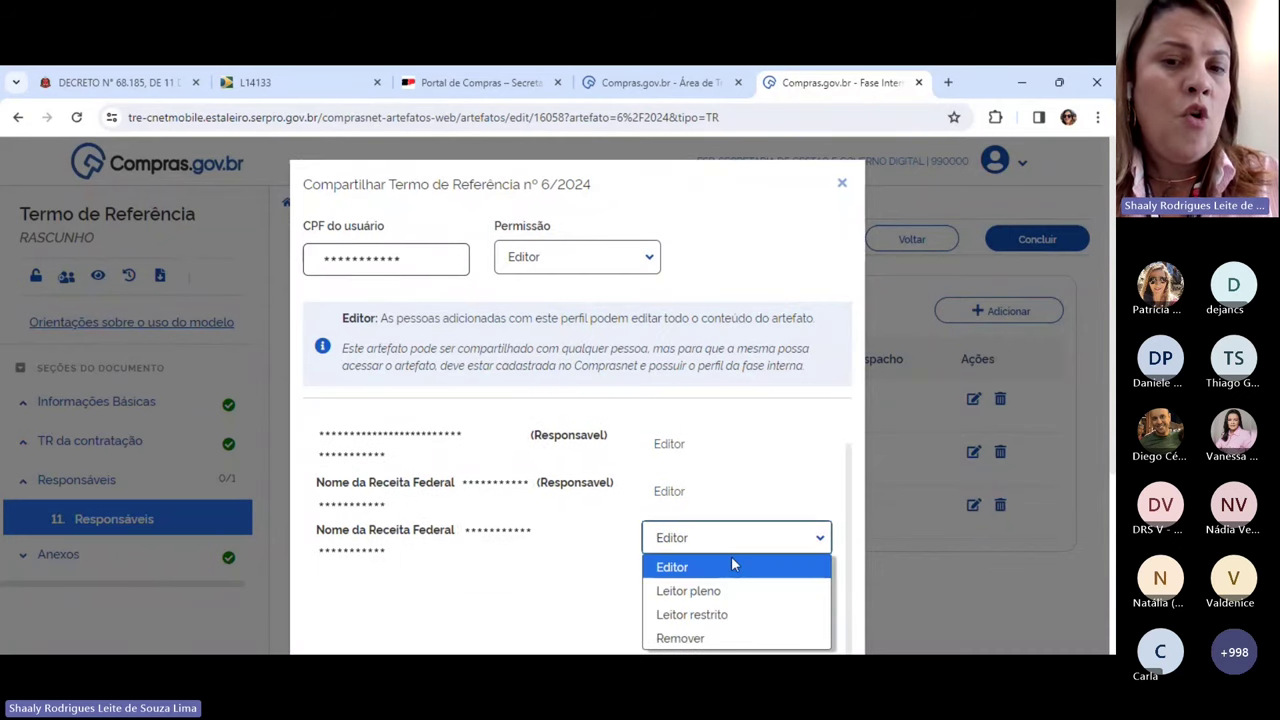
{"action": "scroll", "coordinate": [712, 577], "scroll_direction": "down", "scroll_amount": 2}
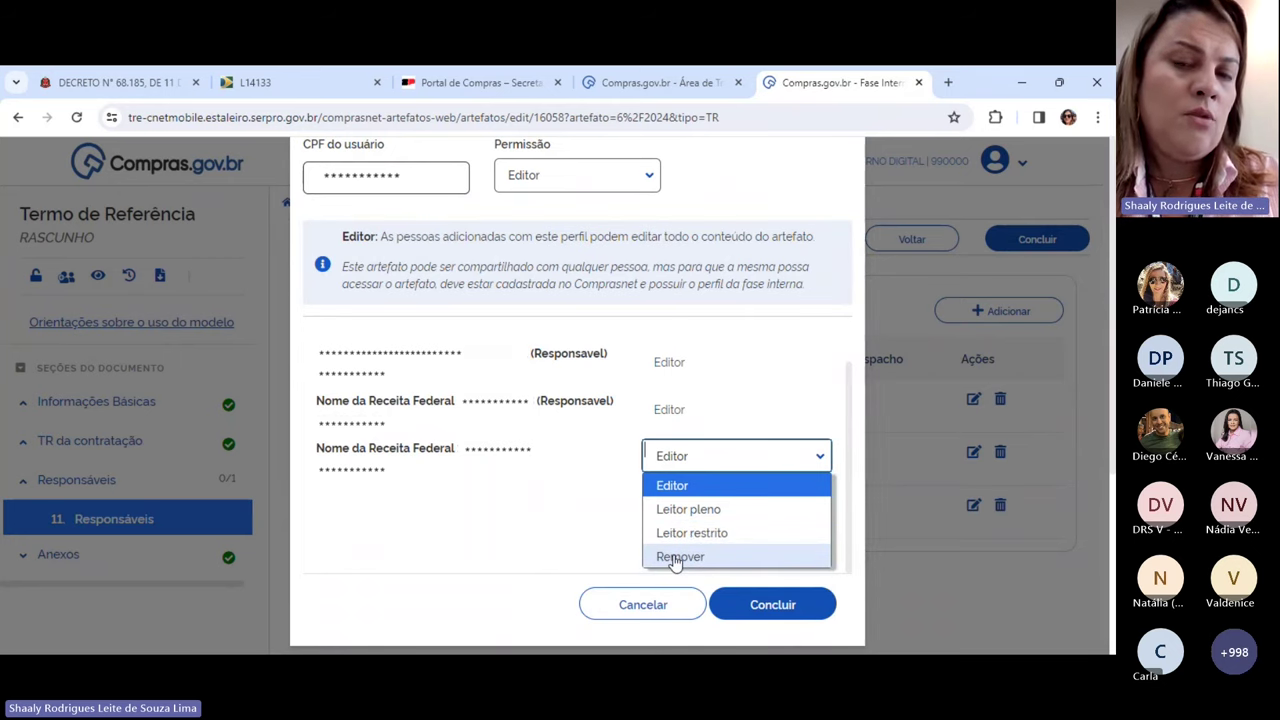
{"action": "left_click", "coordinate": [772, 605]}
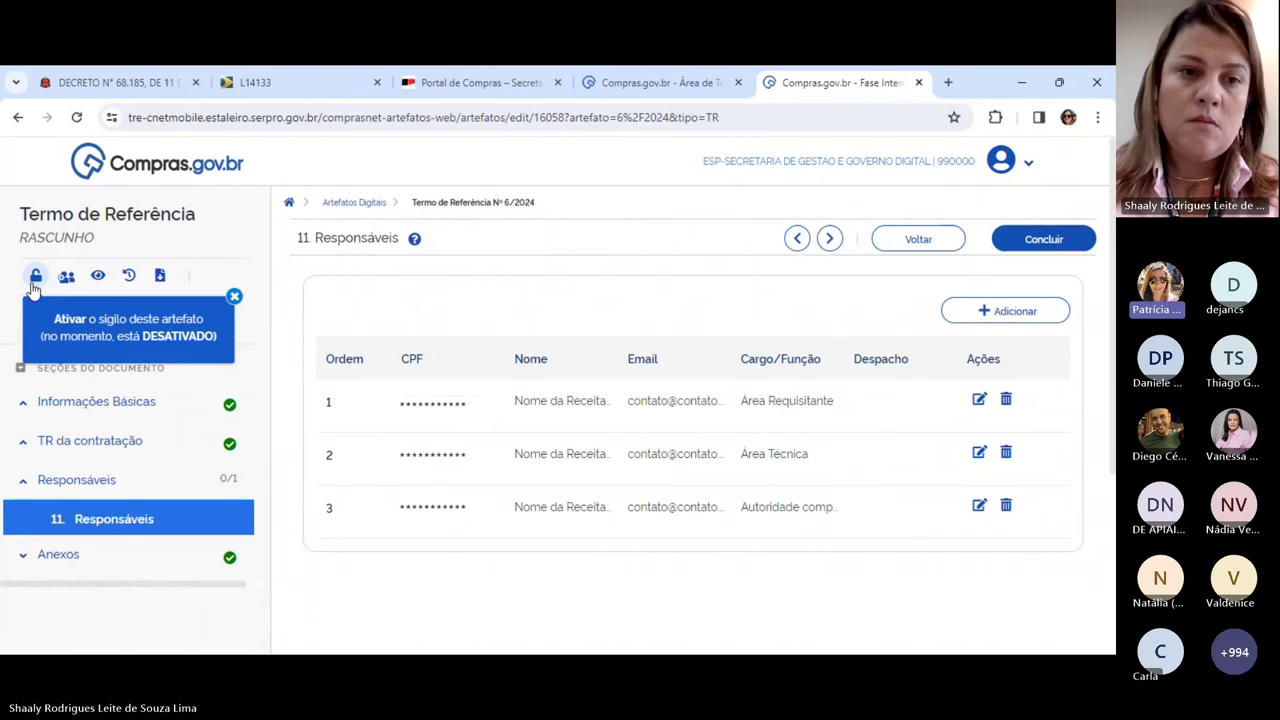
Open the Definição do objeto section of TR da contratação and examine its item table and clauses.
{"action": "left_click", "coordinate": [40, 447]}
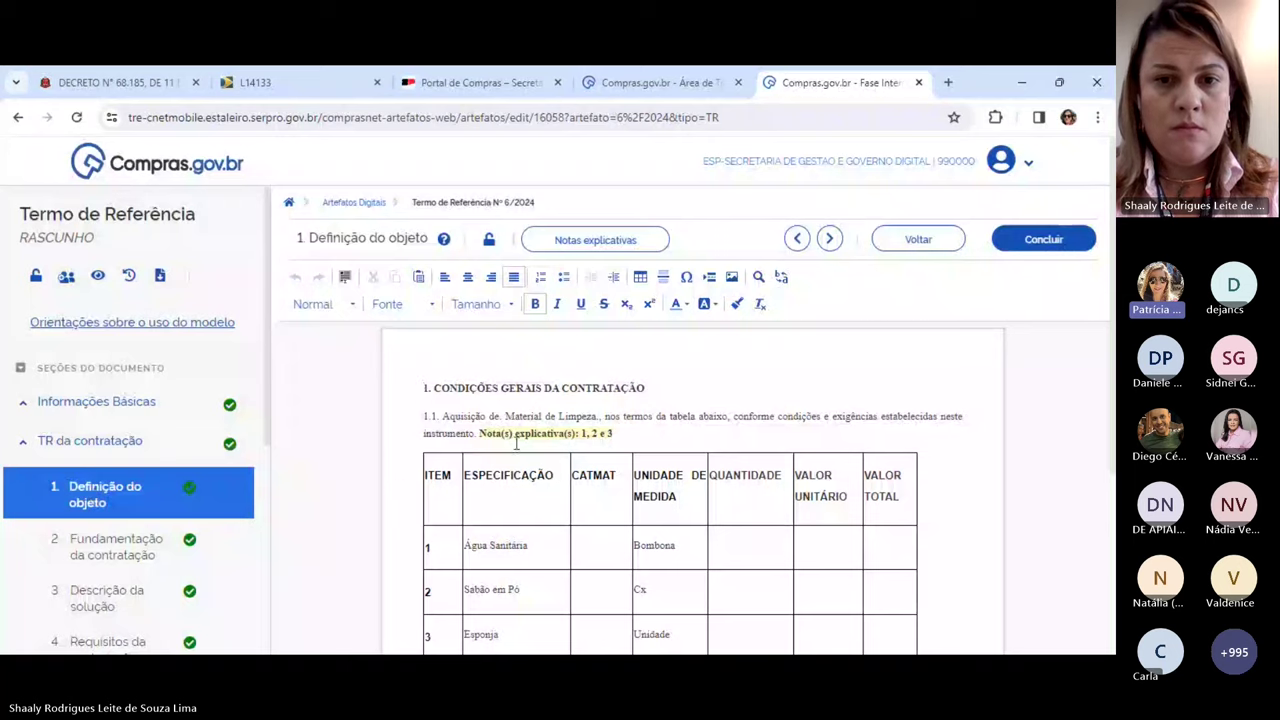
{"action": "scroll", "coordinate": [517, 443], "scroll_direction": "down", "scroll_amount": 2}
{"action": "scroll", "coordinate": [517, 443], "scroll_direction": "up", "scroll_amount": 1}
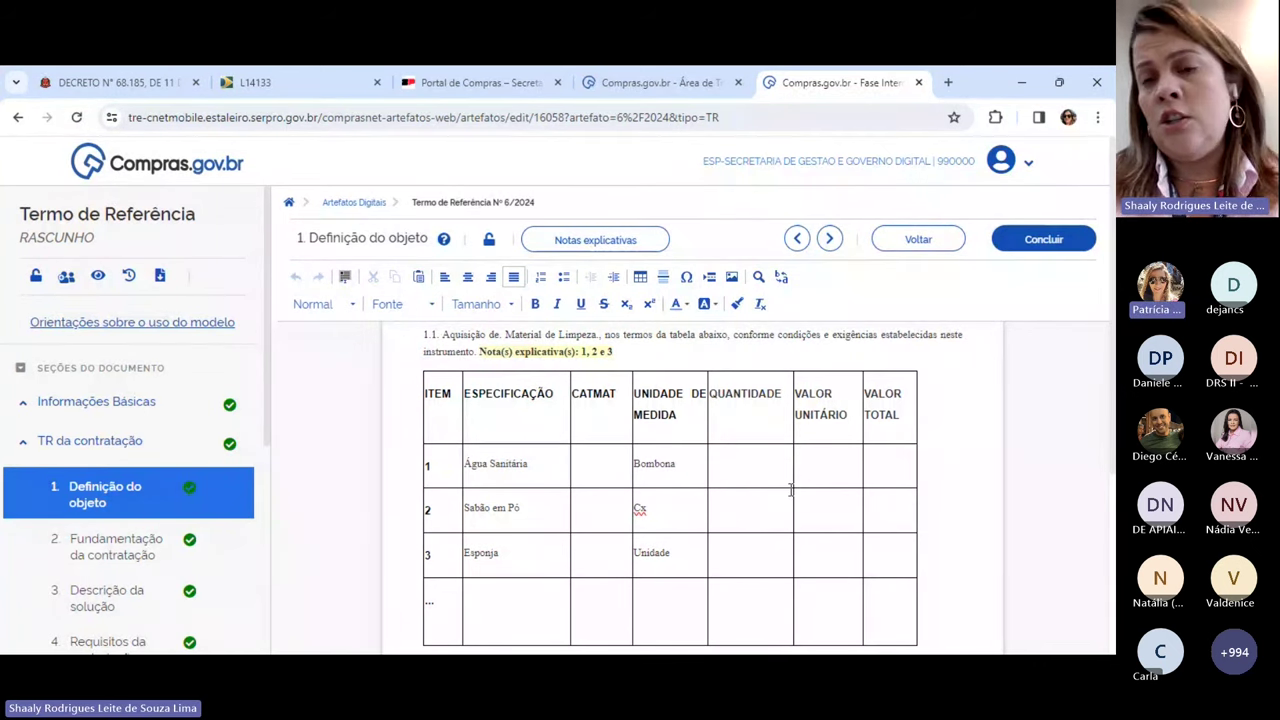
{"action": "scroll", "coordinate": [619, 441], "scroll_direction": "down", "scroll_amount": 1}
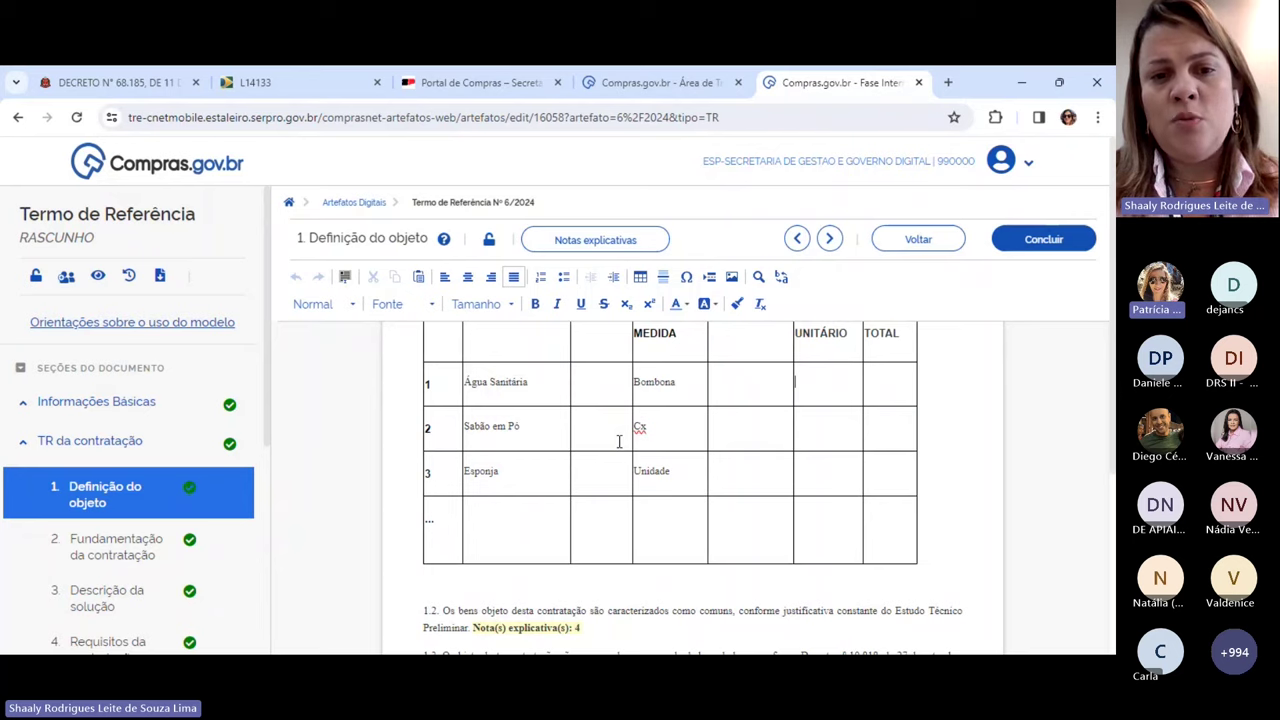
{"action": "scroll", "coordinate": [619, 441], "scroll_direction": "up", "scroll_amount": 2}
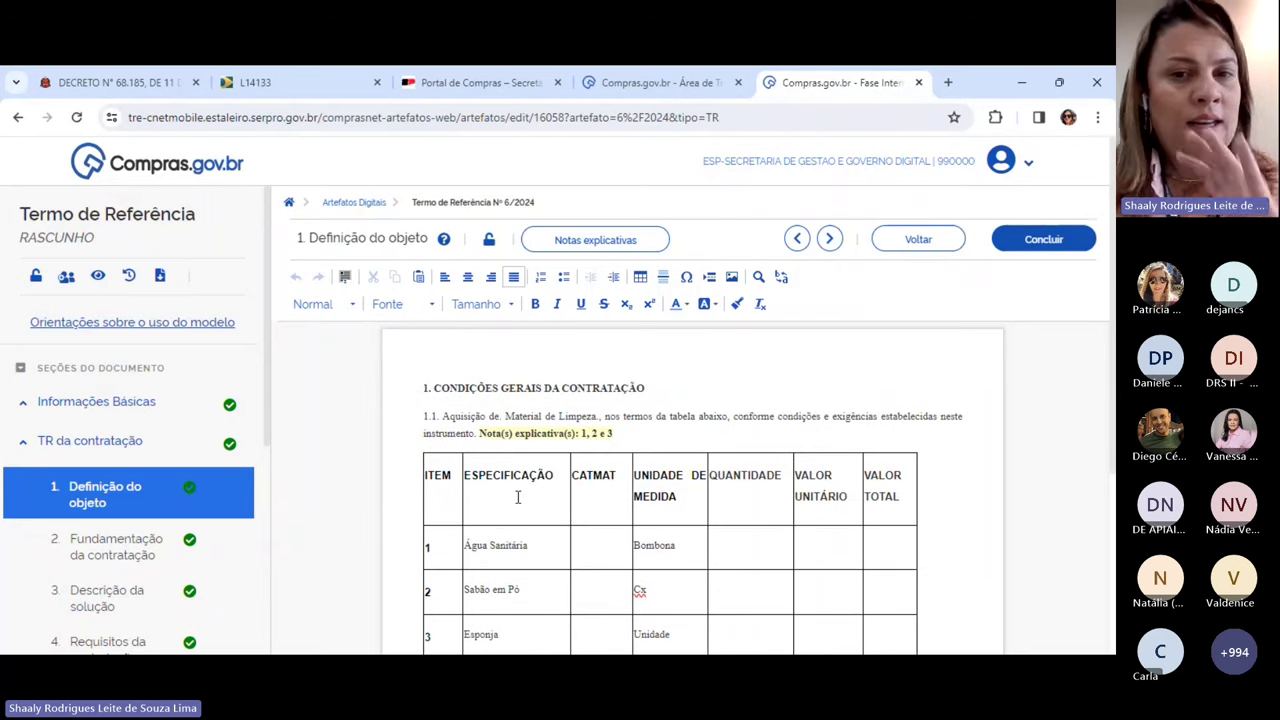
{"action": "scroll", "coordinate": [556, 506], "scroll_direction": "down", "scroll_amount": 3}
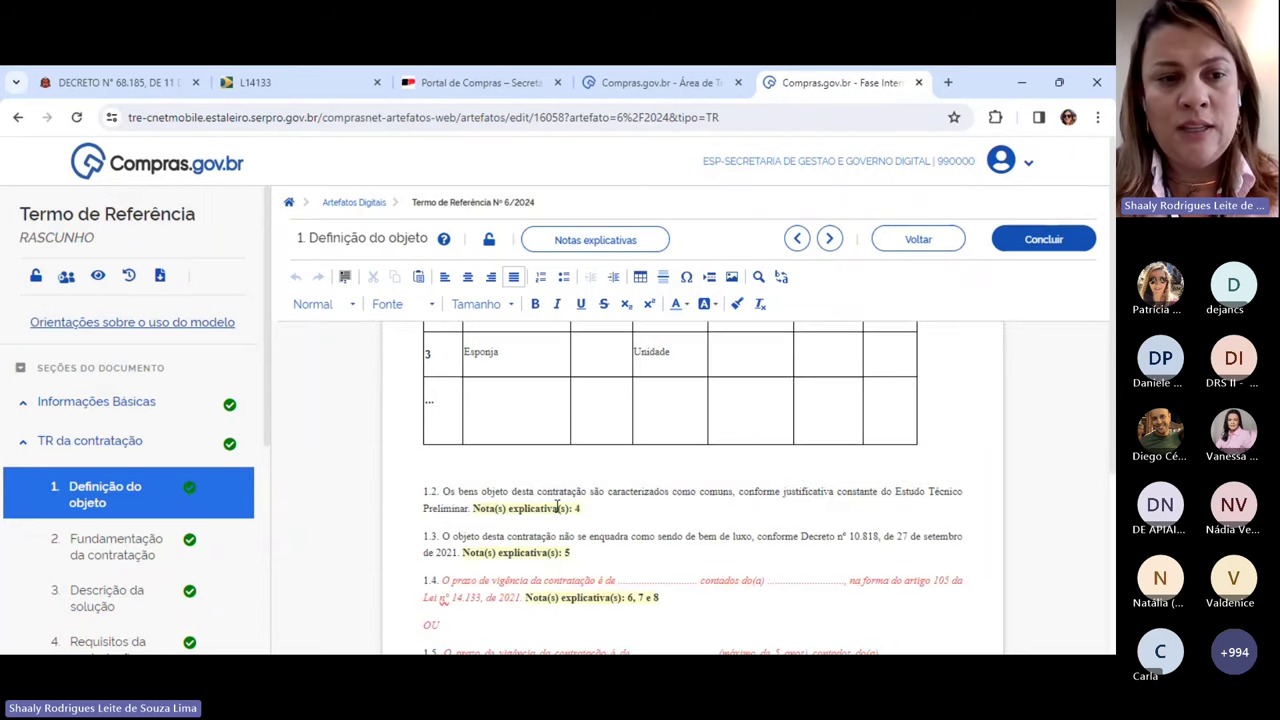
View the Estimativas do Valor da Contratação section.
{"action": "scroll", "coordinate": [114, 528], "scroll_direction": "down", "scroll_amount": 6}
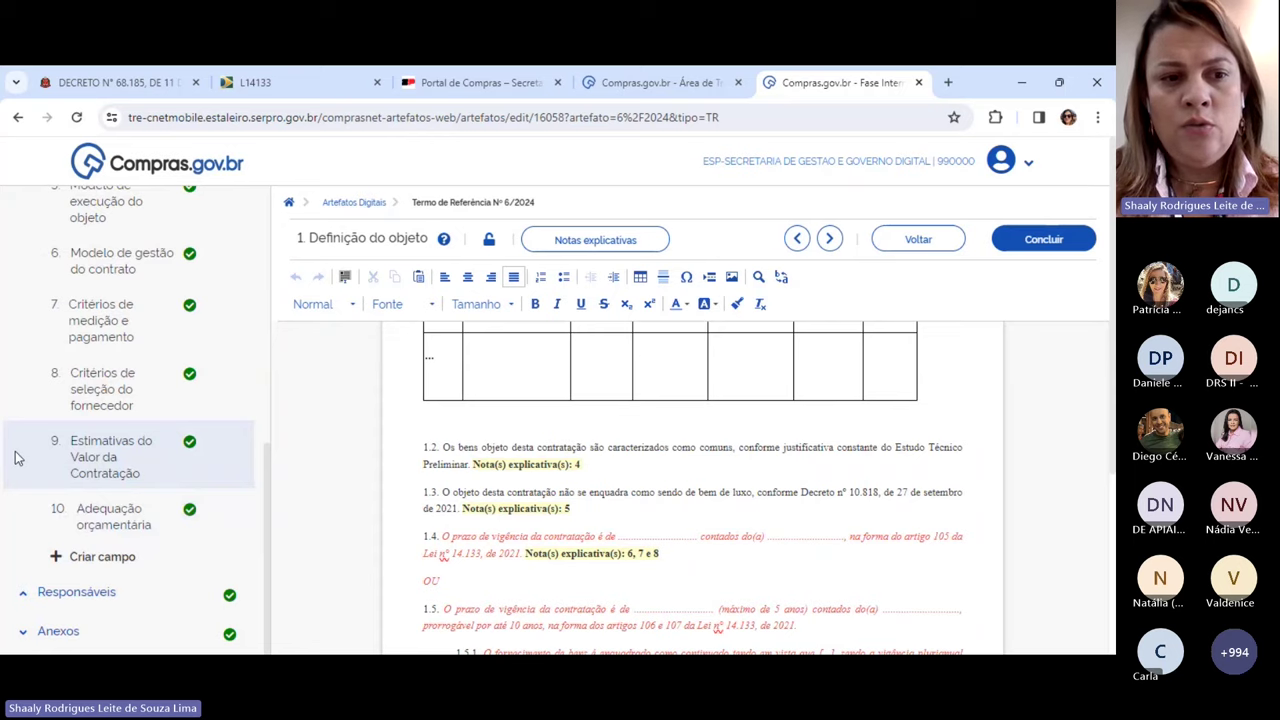
{"action": "left_click", "coordinate": [138, 458]}
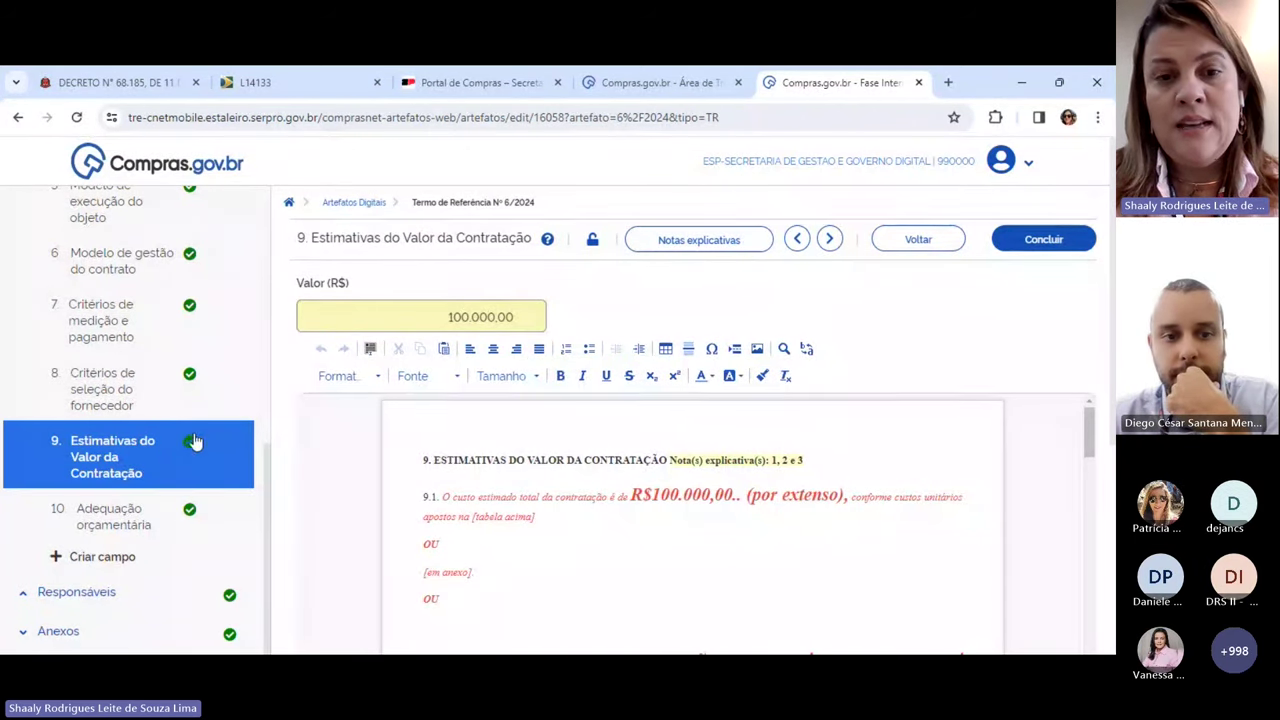
{"action": "scroll", "coordinate": [153, 535], "scroll_direction": "up", "scroll_amount": 5}
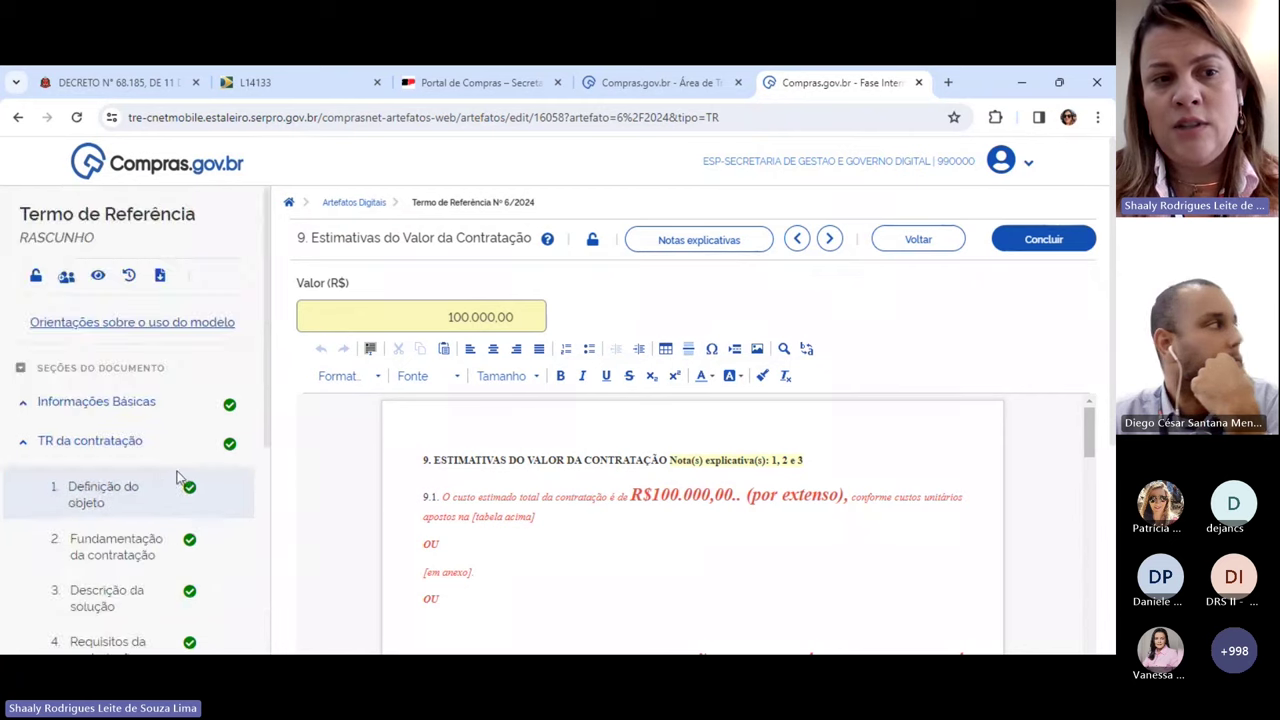
View the Informações Básicas section, collapse it, and return to the Definição do objeto section.
{"action": "left_click", "coordinate": [57, 412]}
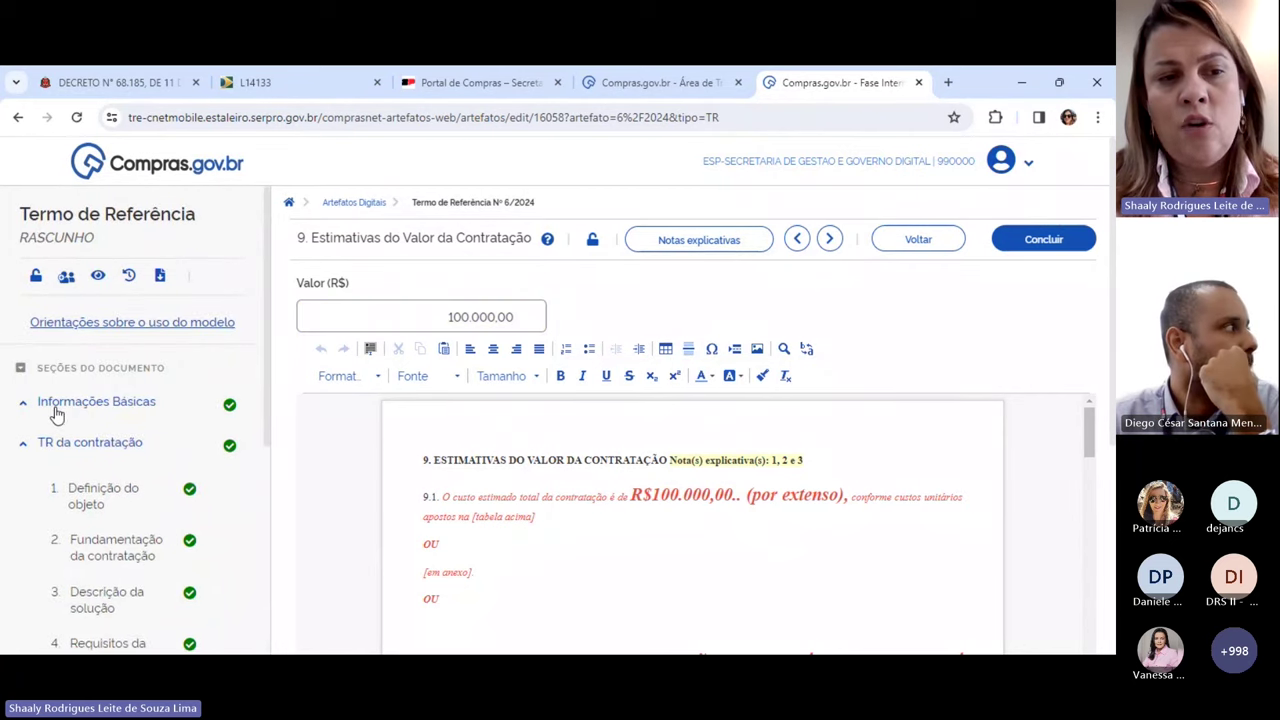
{"action": "left_click", "coordinate": [77, 447]}
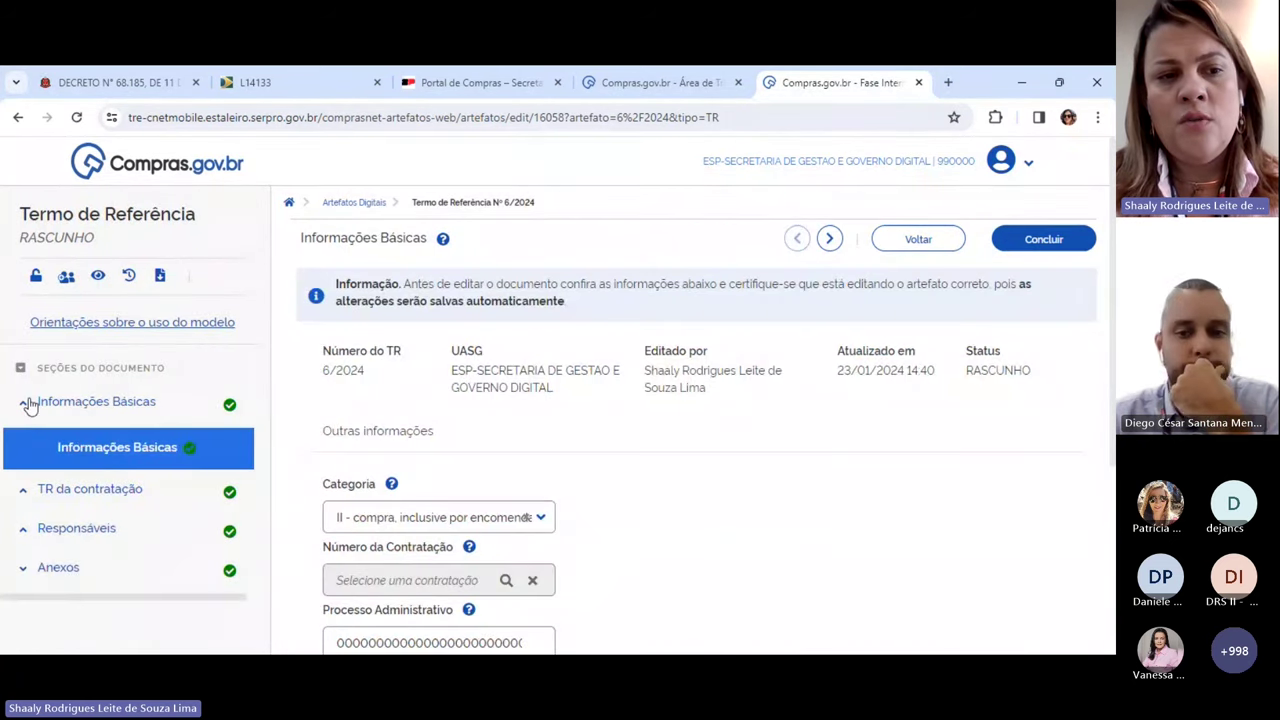
{"action": "left_click", "coordinate": [30, 403]}
{"action": "left_click", "coordinate": [40, 450]}
{"action": "left_click", "coordinate": [85, 510]}
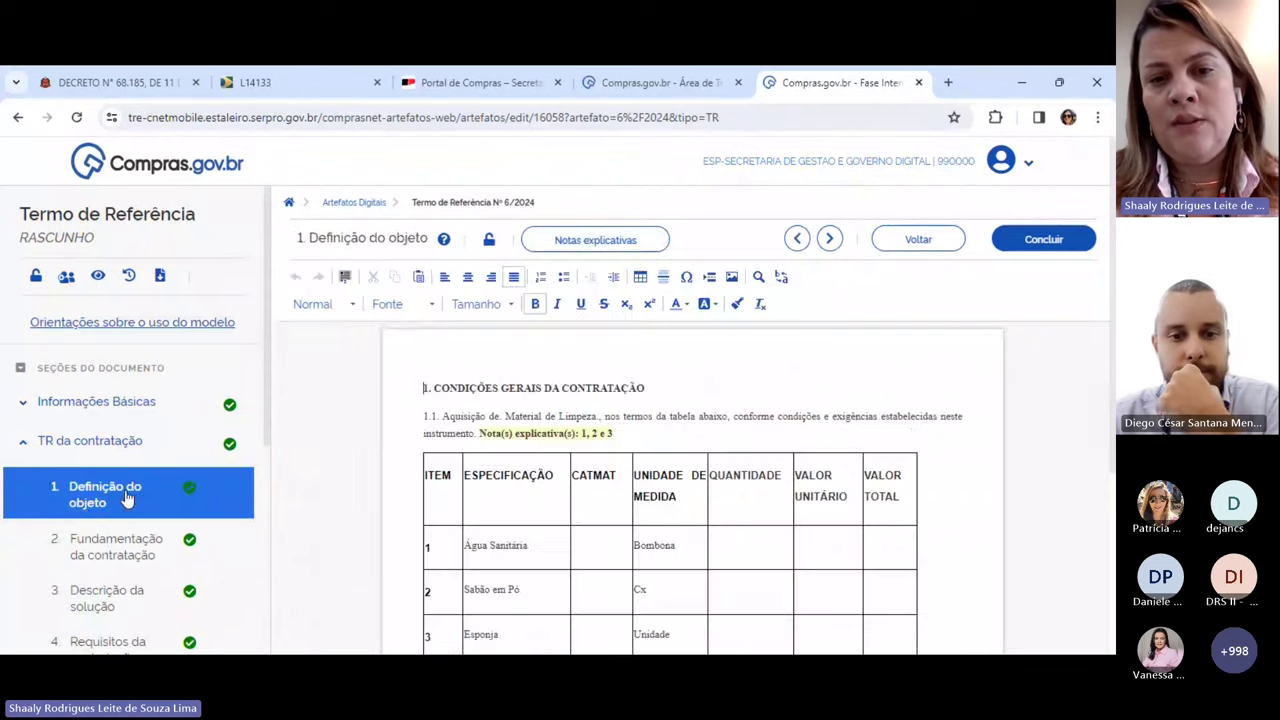
Activate secrecy for the whole Termo de Referência with the justification "Justifico".
{"action": "left_click", "coordinate": [35, 277]}
{"action": "left_click", "coordinate": [412, 359]}
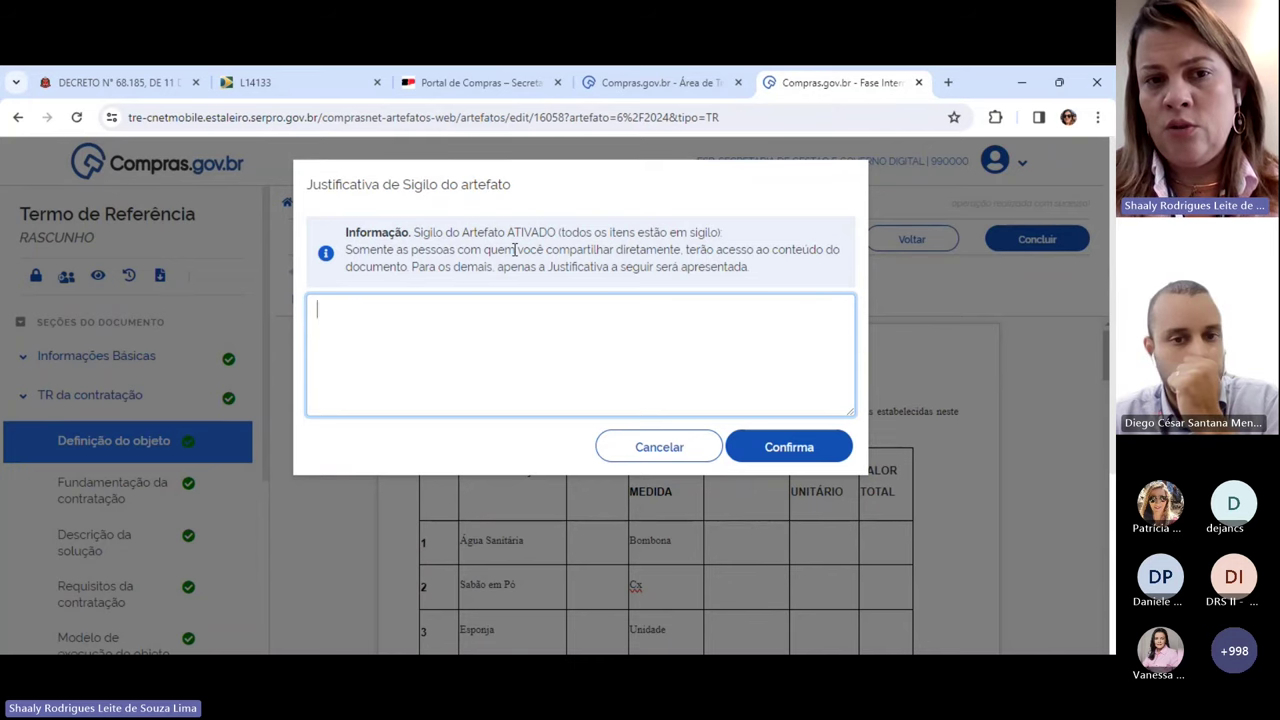
{"action": "type", "text": "Justifico"}
{"action": "left_click", "coordinate": [796, 448]}
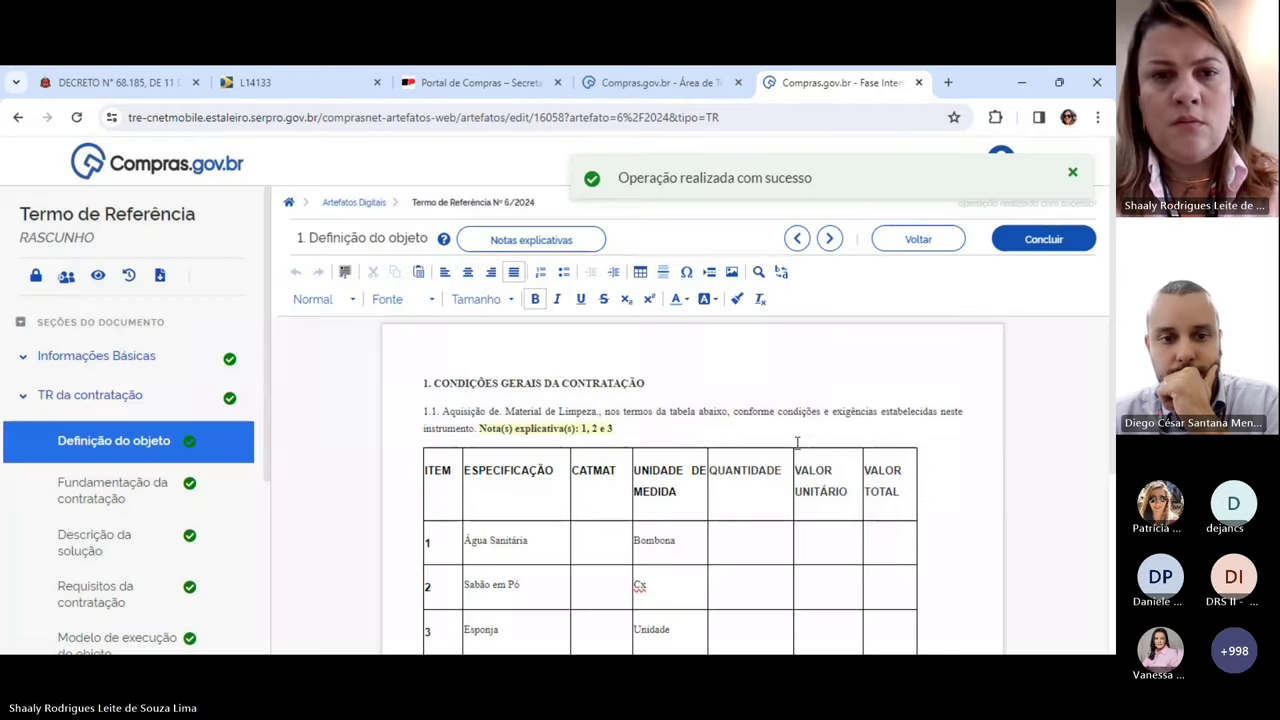
Reopen and reconfirm the secrecy justification, and deactivate the secrecy of the whole Termo de Referência.
{"action": "scroll", "coordinate": [33, 415], "scroll_direction": "down", "scroll_amount": 2}
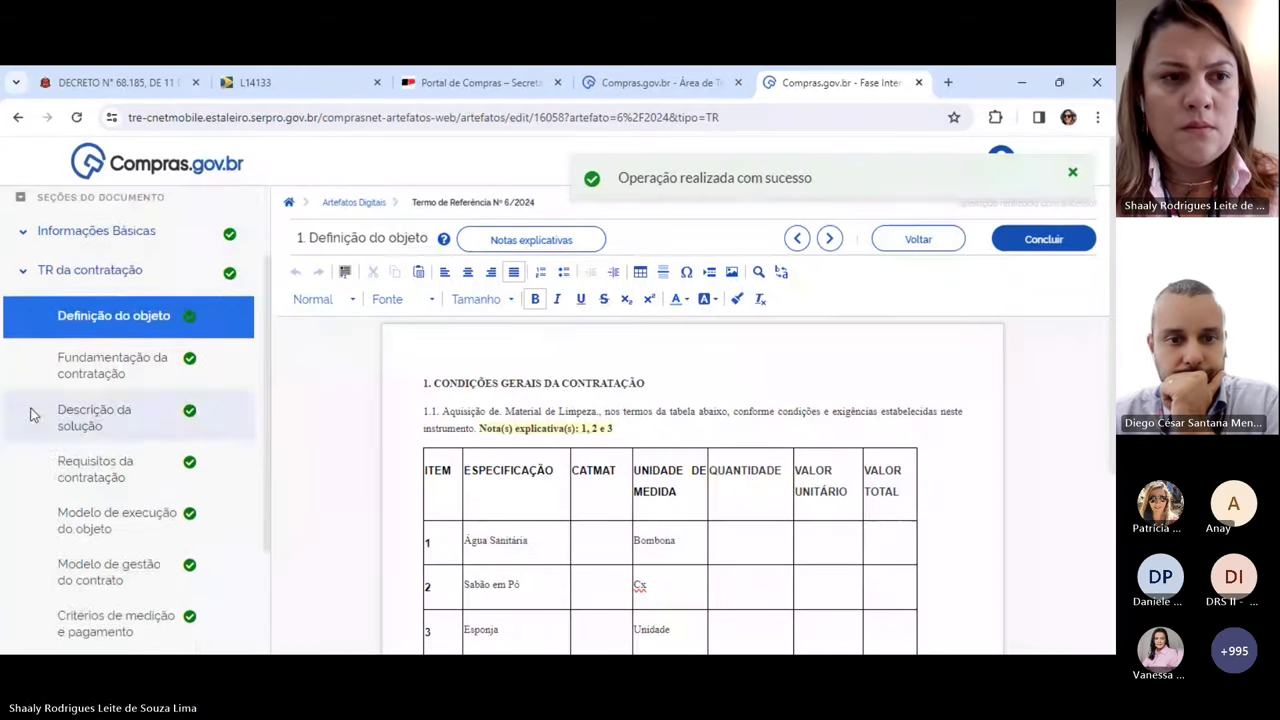
{"action": "scroll", "coordinate": [33, 415], "scroll_direction": "up", "scroll_amount": 2}
{"action": "mouse_move", "coordinate": [35, 275]}
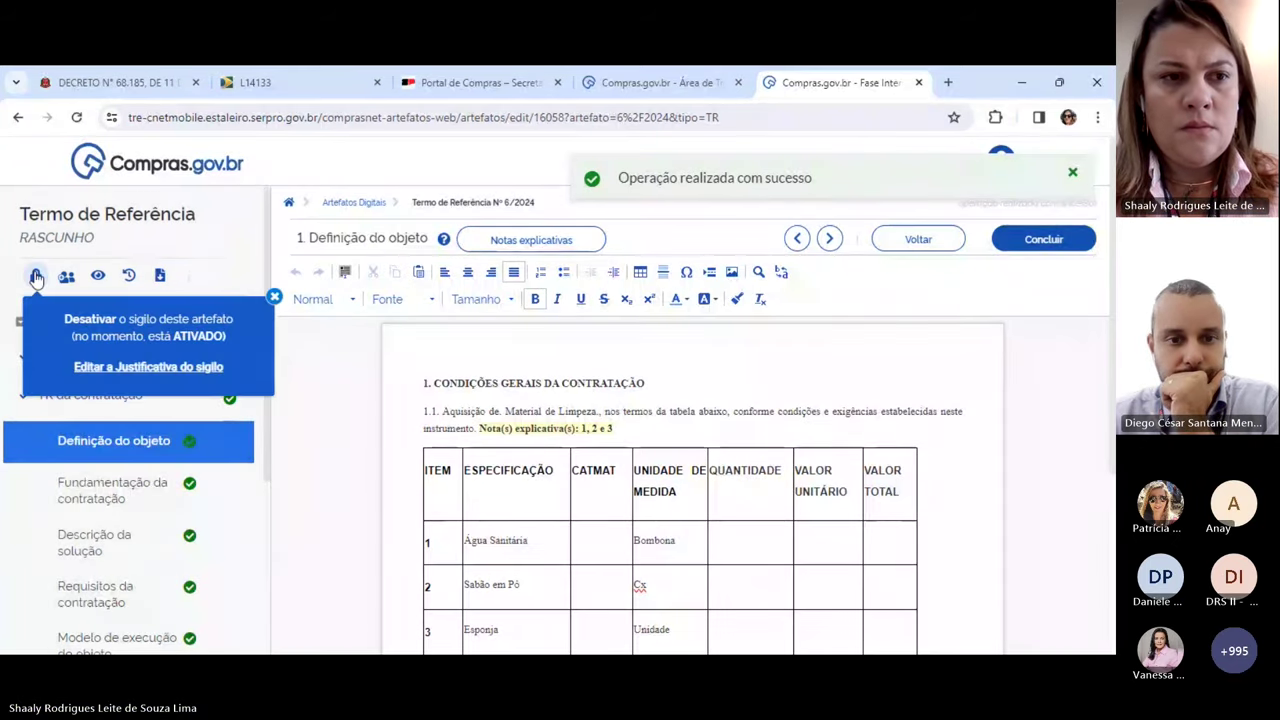
{"action": "left_click", "coordinate": [125, 367]}
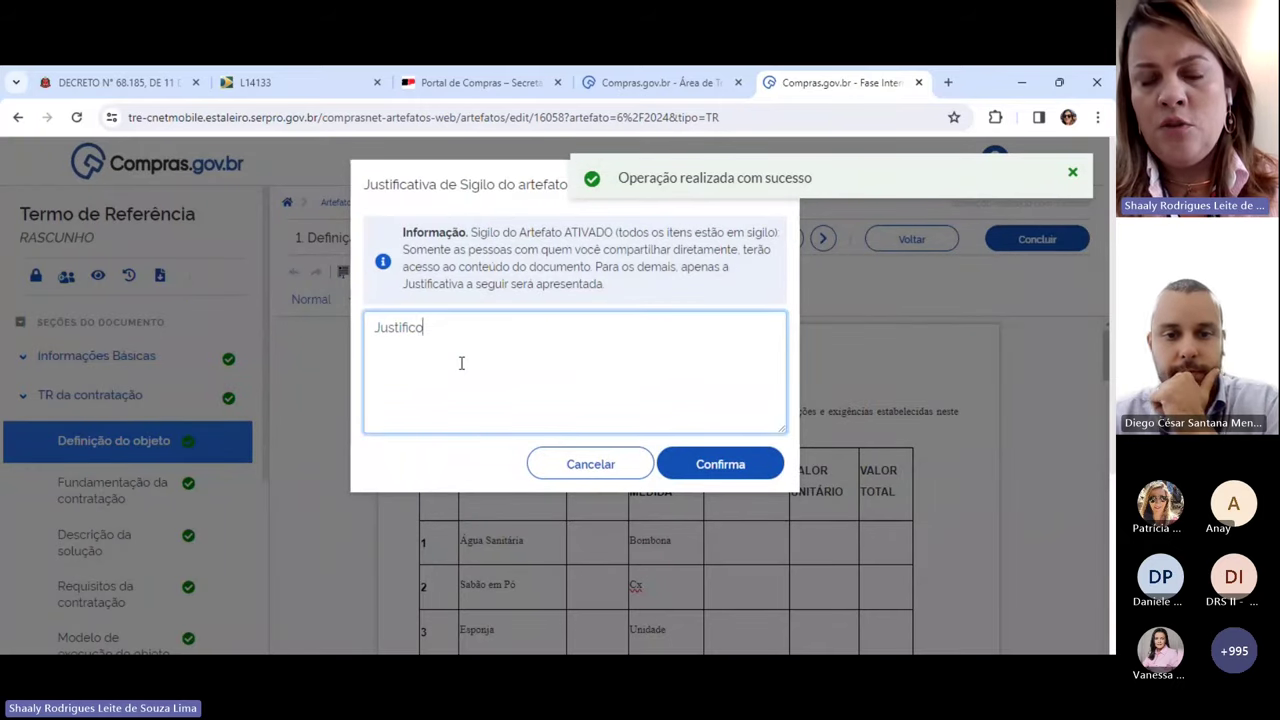
{"action": "left_click", "coordinate": [693, 470]}
{"action": "mouse_move", "coordinate": [38, 285]}
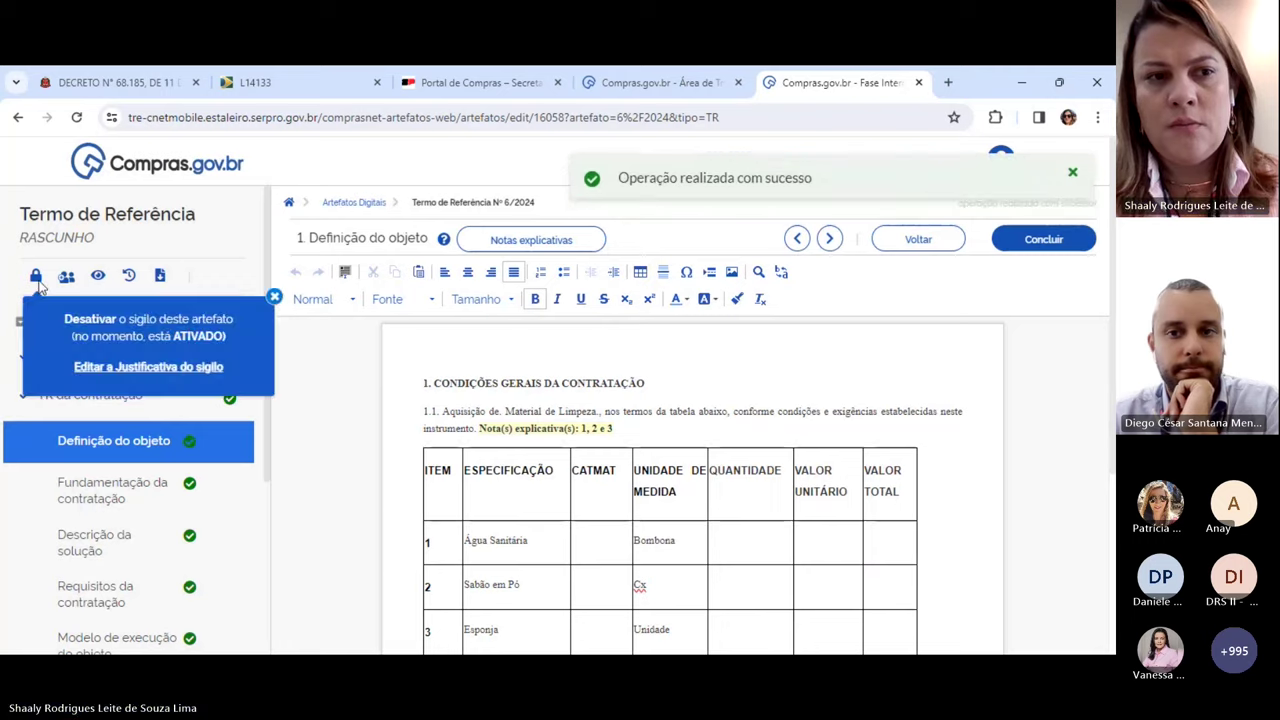
{"action": "left_click", "coordinate": [35, 277]}
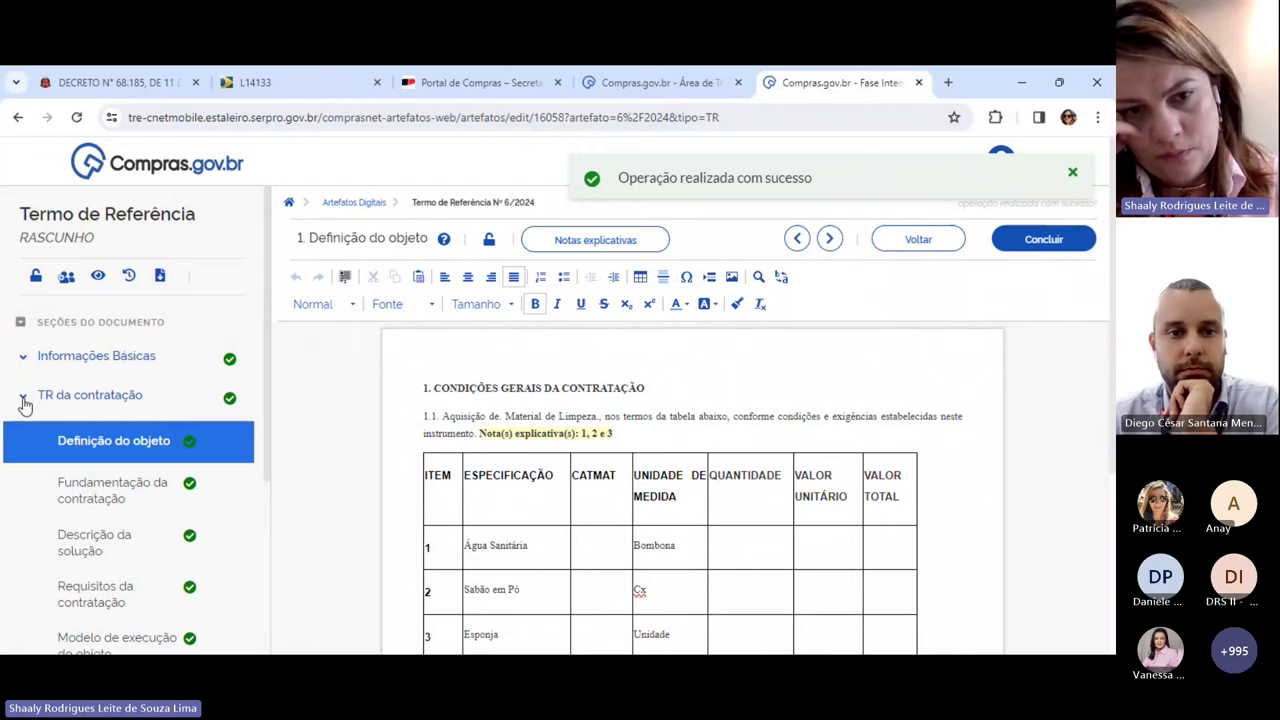
Collapse the TR da contratação sections and open the Anexos section to view its file attachment area.
{"action": "left_click", "coordinate": [24, 400]}
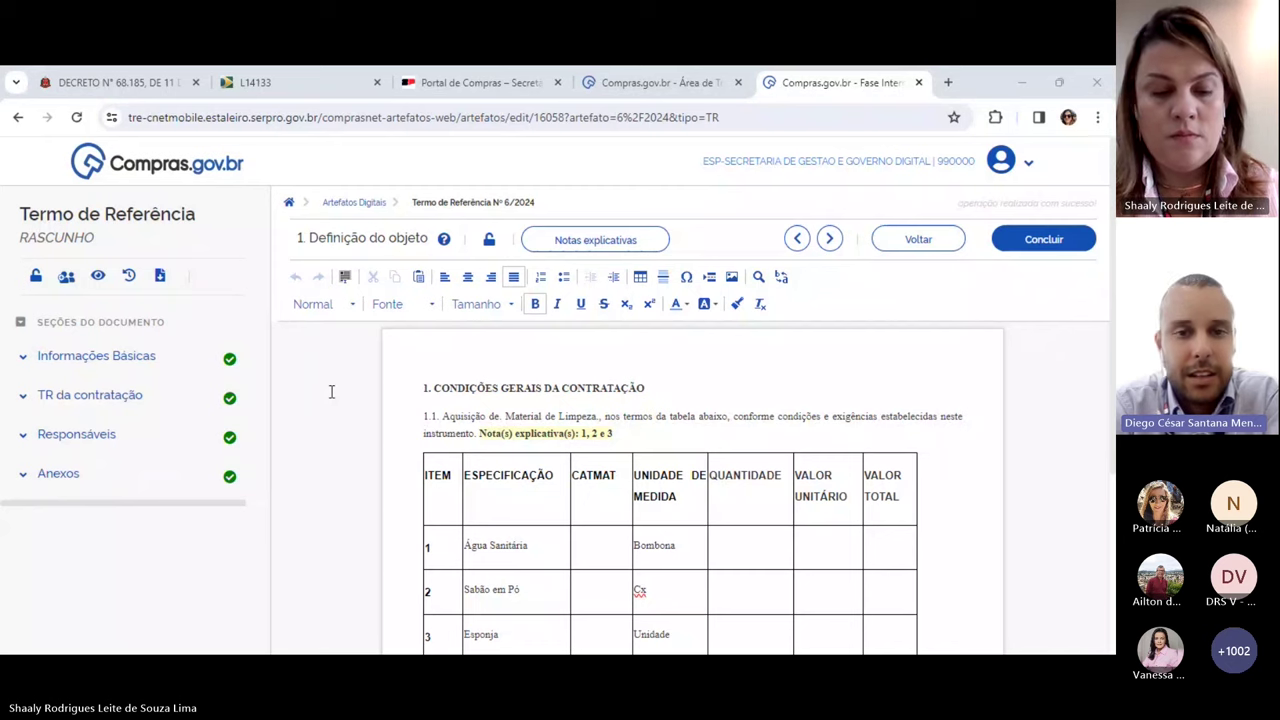
{"action": "left_click", "coordinate": [37, 474]}
{"action": "left_click", "coordinate": [80, 520]}
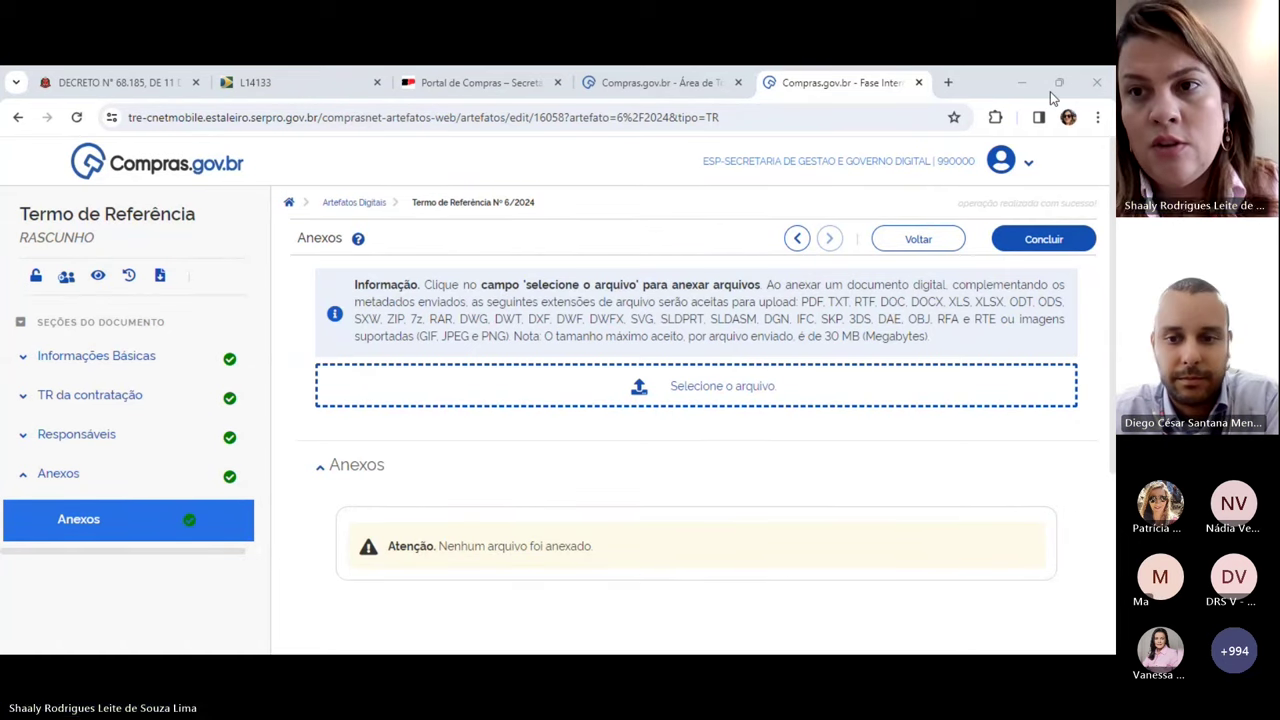
Expand TR da contratação again and open its Estimativas do Valor da Contratação section.
{"action": "left_click", "coordinate": [100, 402]}
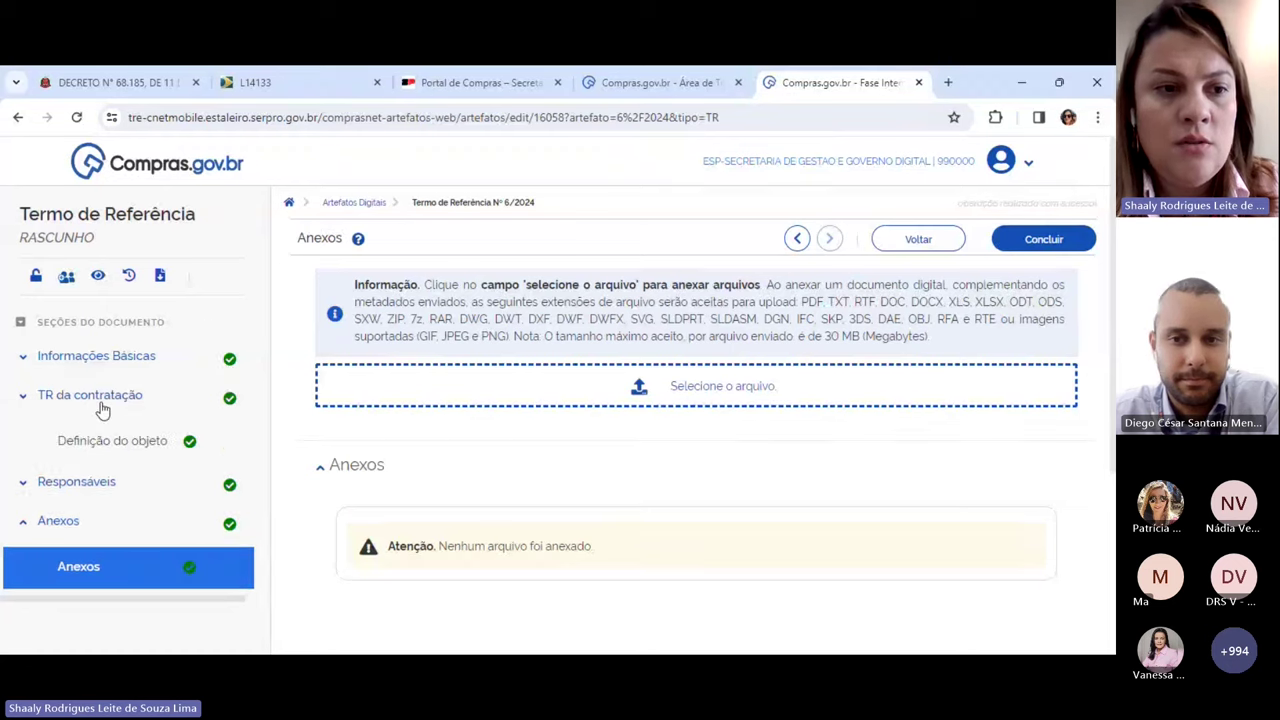
{"action": "scroll", "coordinate": [103, 455], "scroll_direction": "down", "scroll_amount": 1}
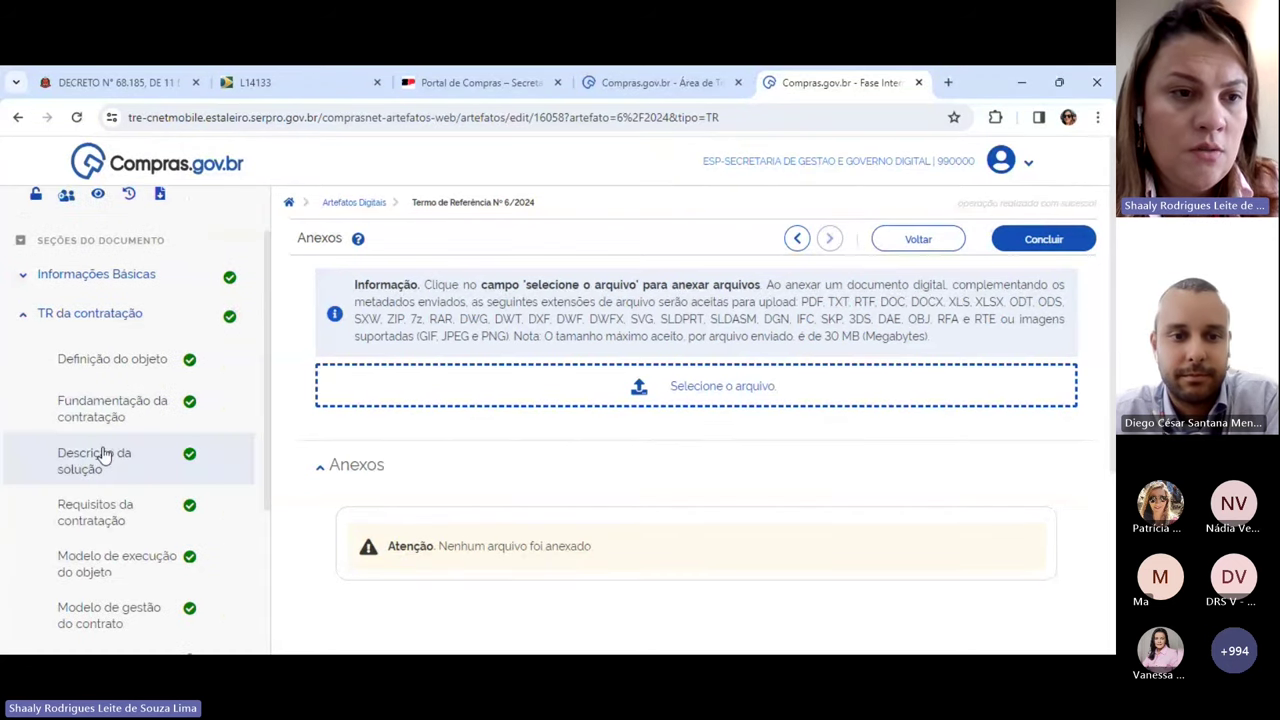
{"action": "left_click", "coordinate": [95, 364]}
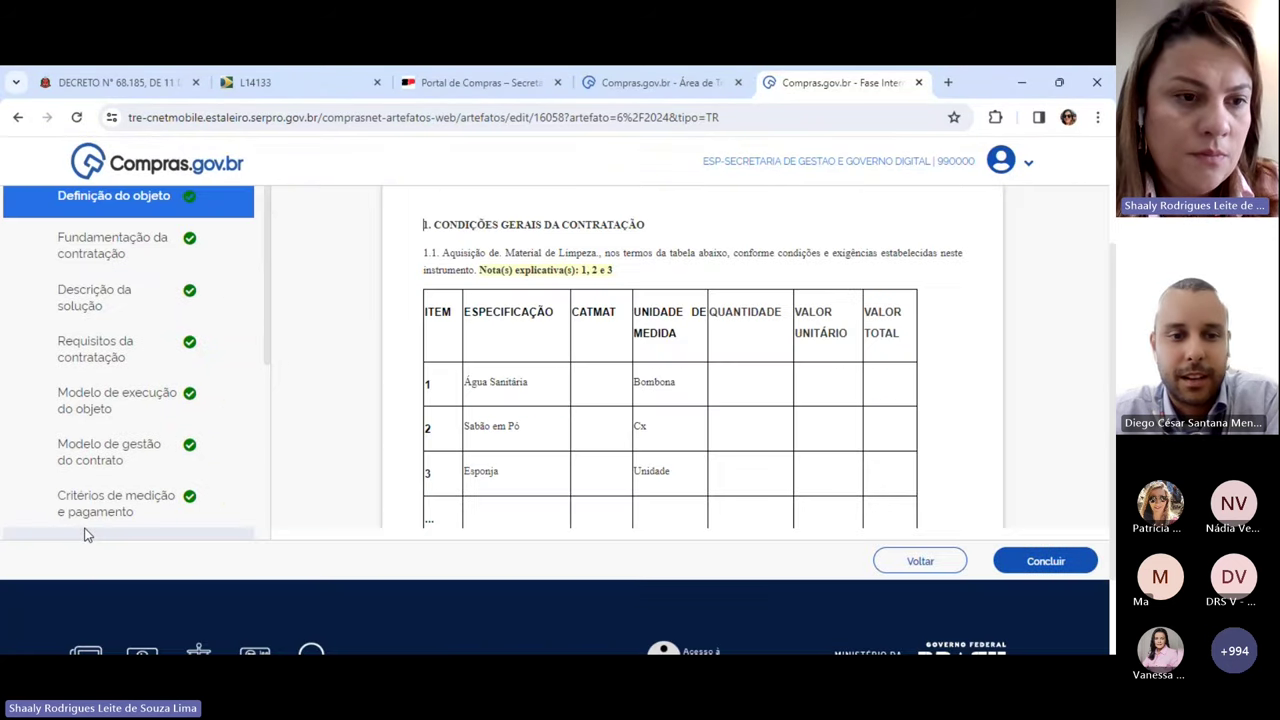
{"action": "left_click", "coordinate": [103, 498]}
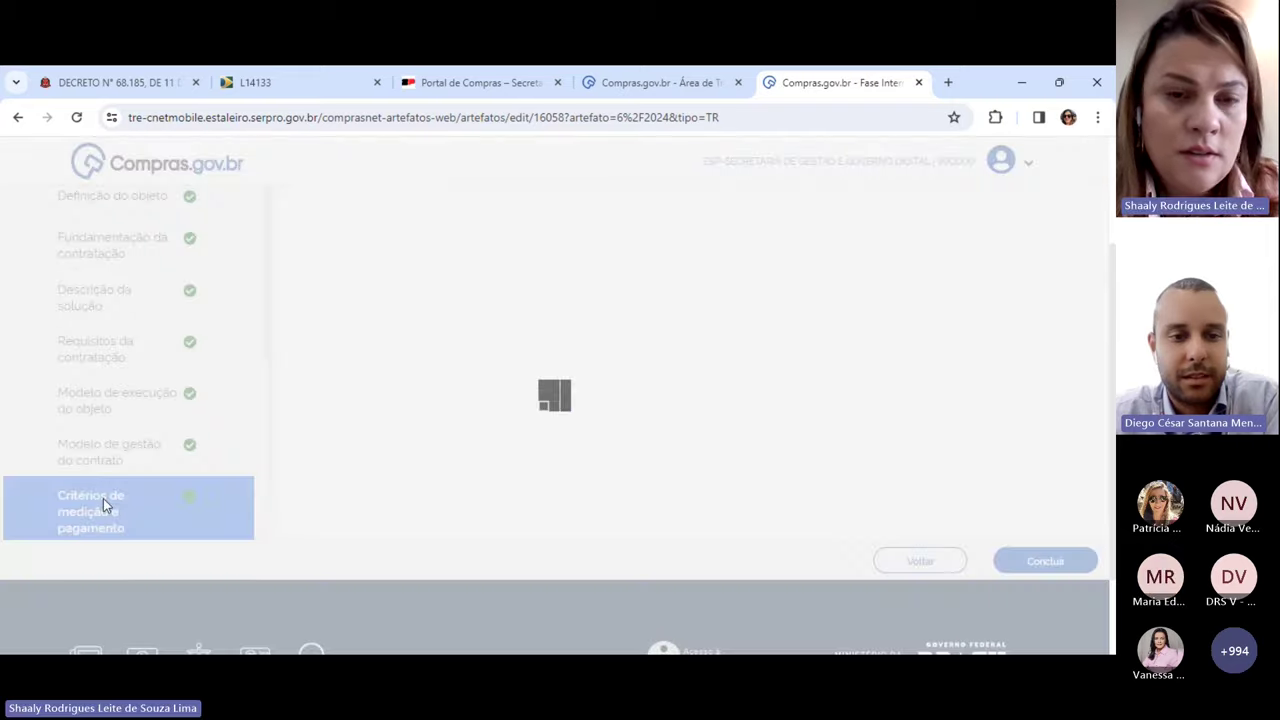
{"action": "scroll", "coordinate": [99, 440], "scroll_direction": "down", "scroll_amount": 3}
{"action": "left_click", "coordinate": [88, 392]}
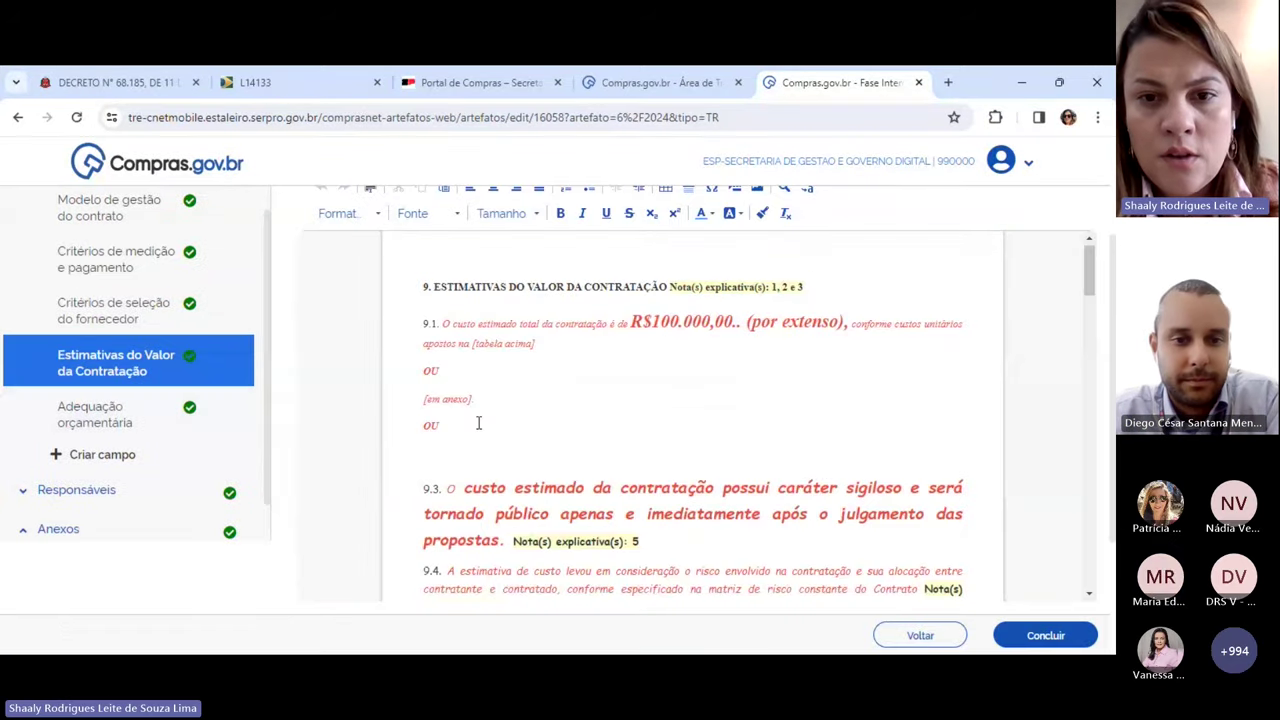
Delete clause 9.1, the "[em anexo]" and "OU" alternatives and the blank lines above clause 9.3.
{"action": "scroll", "coordinate": [479, 422], "scroll_direction": "down", "scroll_amount": 3}
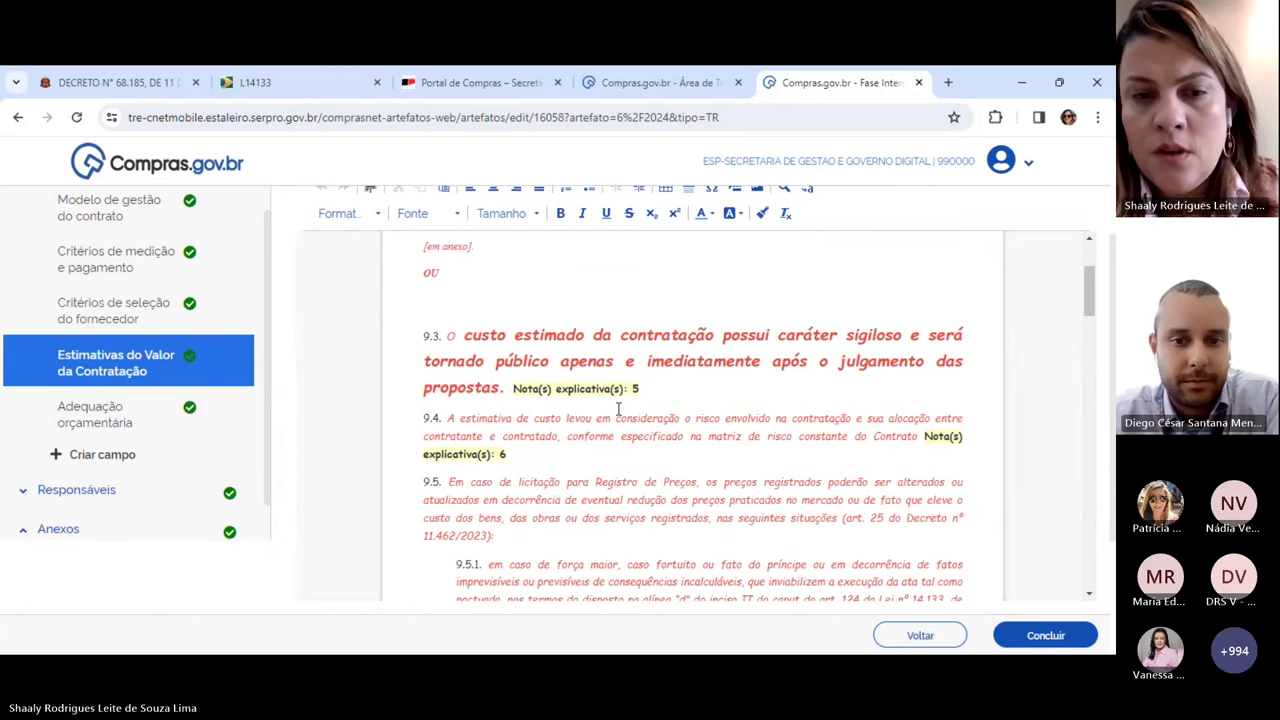
{"action": "scroll", "coordinate": [554, 410], "scroll_direction": "up", "scroll_amount": 3}
{"action": "left_click_drag", "start_coordinate": [515, 449], "coordinate": [388, 313]}
{"action": "key", "text": "Delete"}
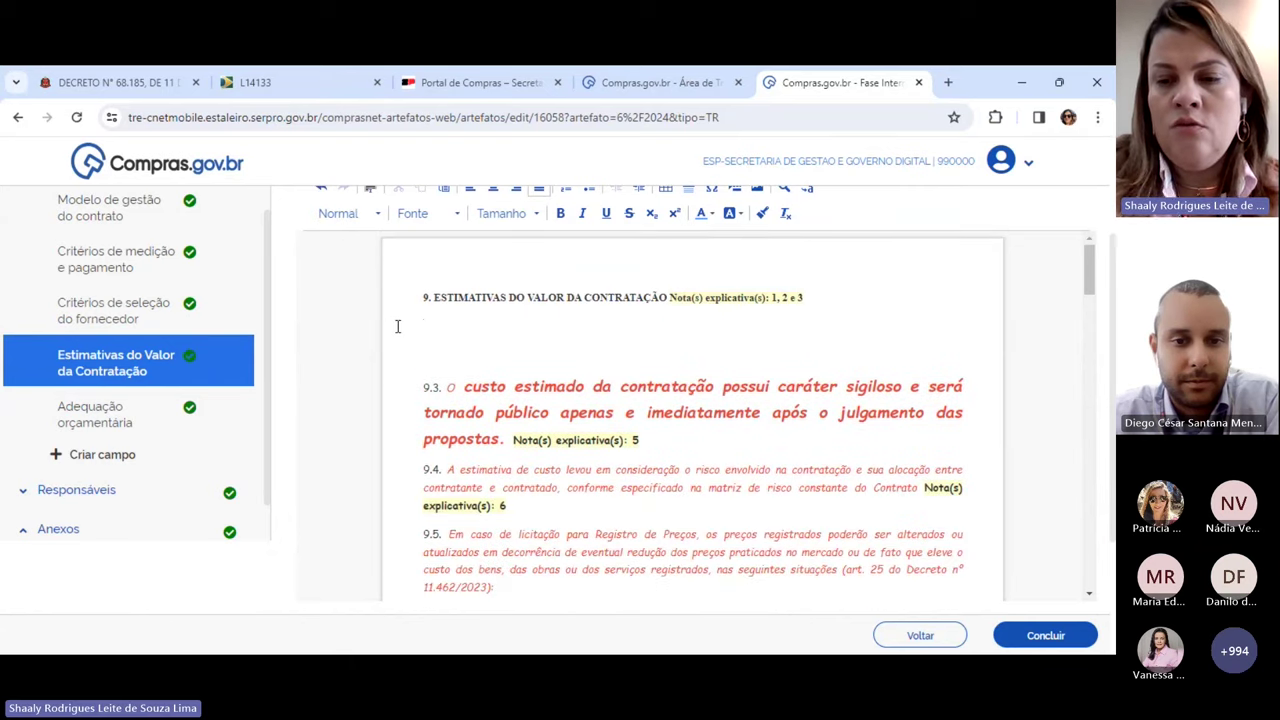
{"action": "key", "text": "Delete"}
{"action": "key", "text": "Delete"}
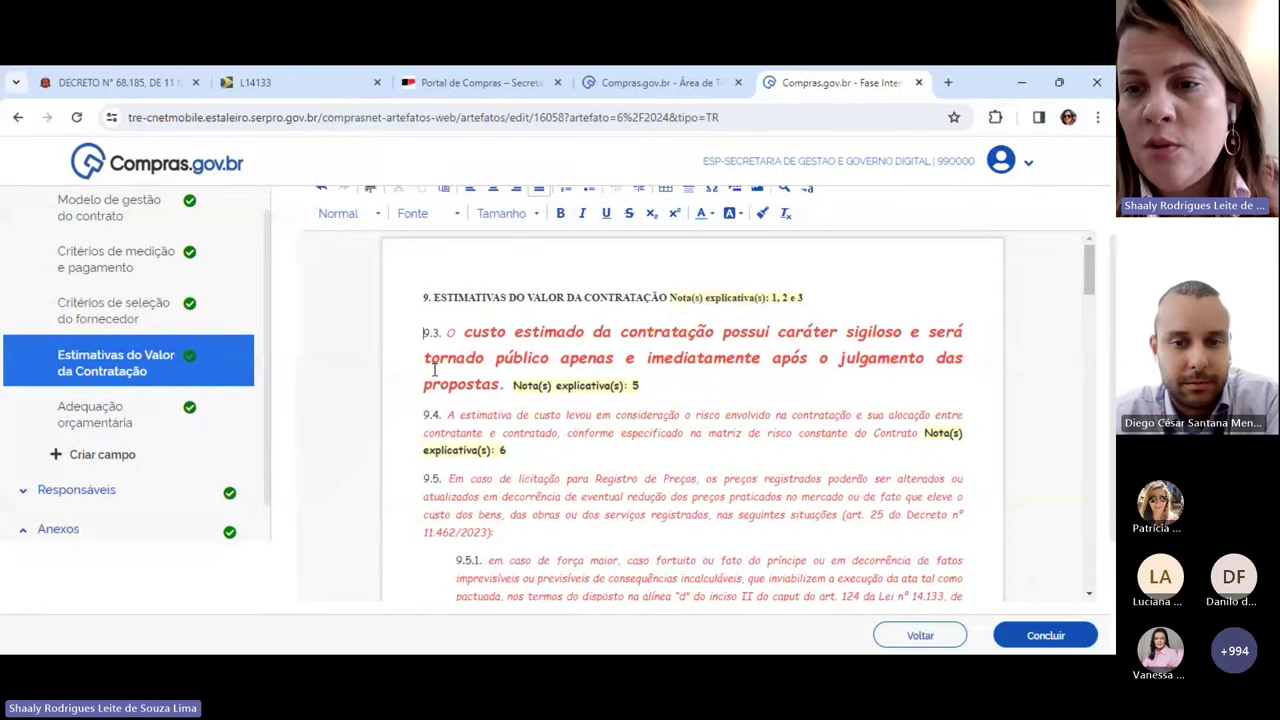
Open the explanatory notes of the Estimativas do Valor da Contratação section and read note 5 on using clause 9.3.
{"action": "scroll", "coordinate": [500, 380], "scroll_direction": "up", "scroll_amount": 3}
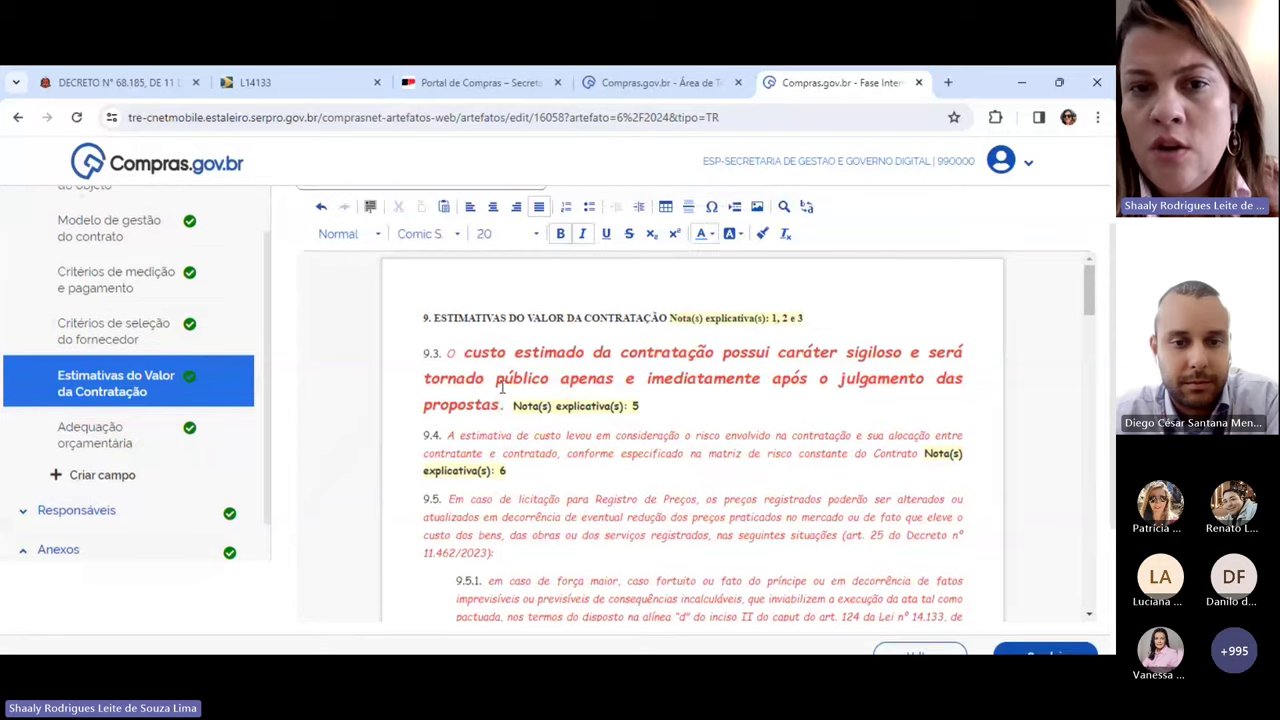
{"action": "left_click", "coordinate": [648, 242]}
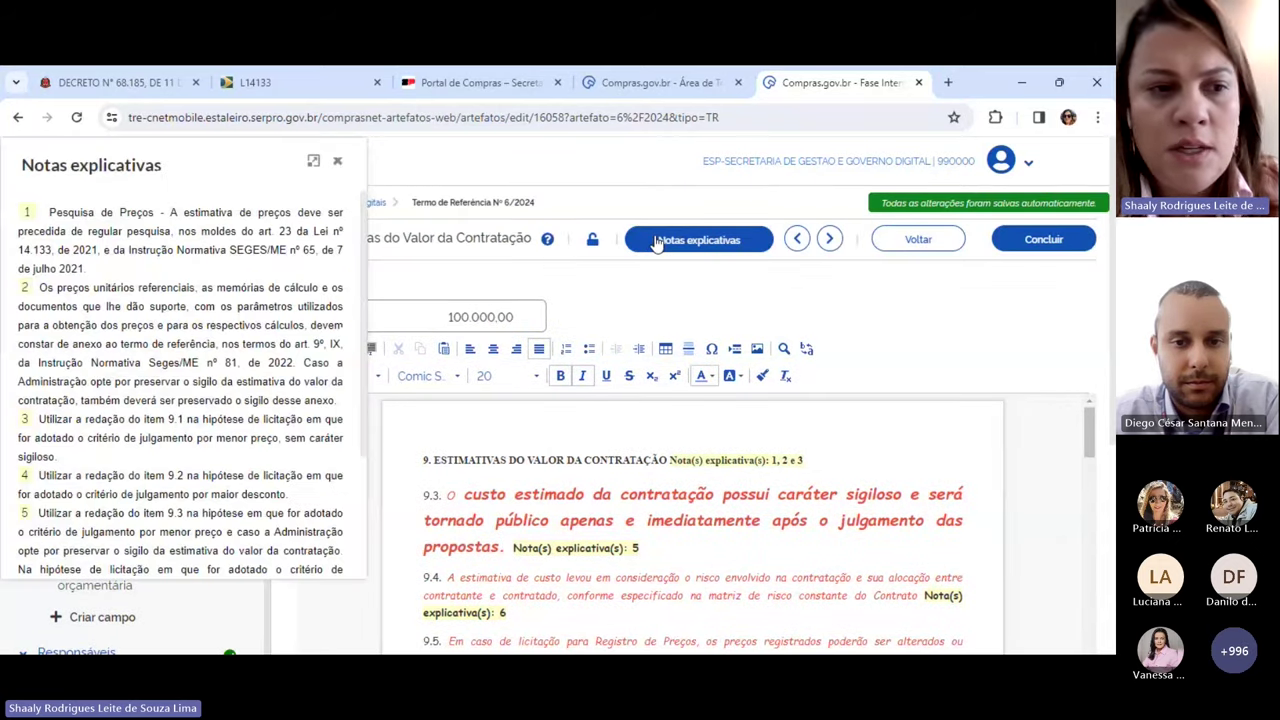
{"action": "scroll", "coordinate": [33, 410], "scroll_direction": "down", "scroll_amount": 1}
{"action": "left_click_drag", "start_coordinate": [44, 431], "coordinate": [222, 487]}
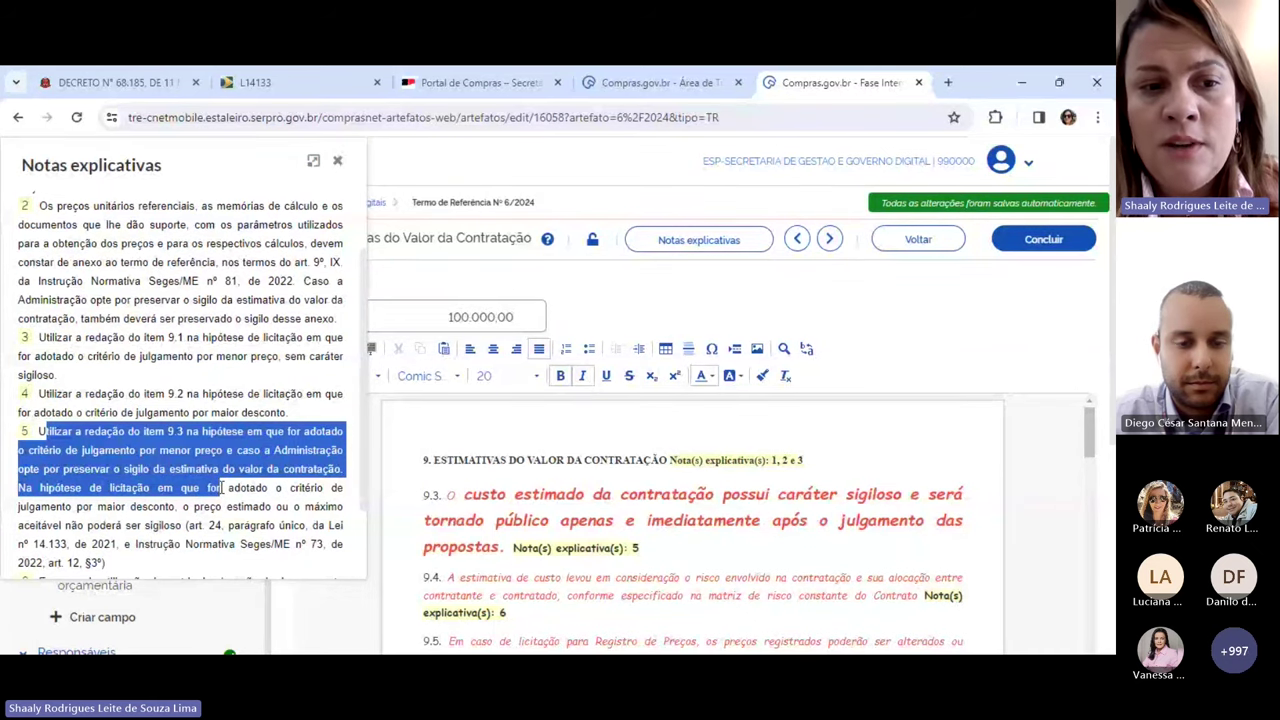
{"action": "scroll", "coordinate": [137, 480], "scroll_direction": "down", "scroll_amount": 2}
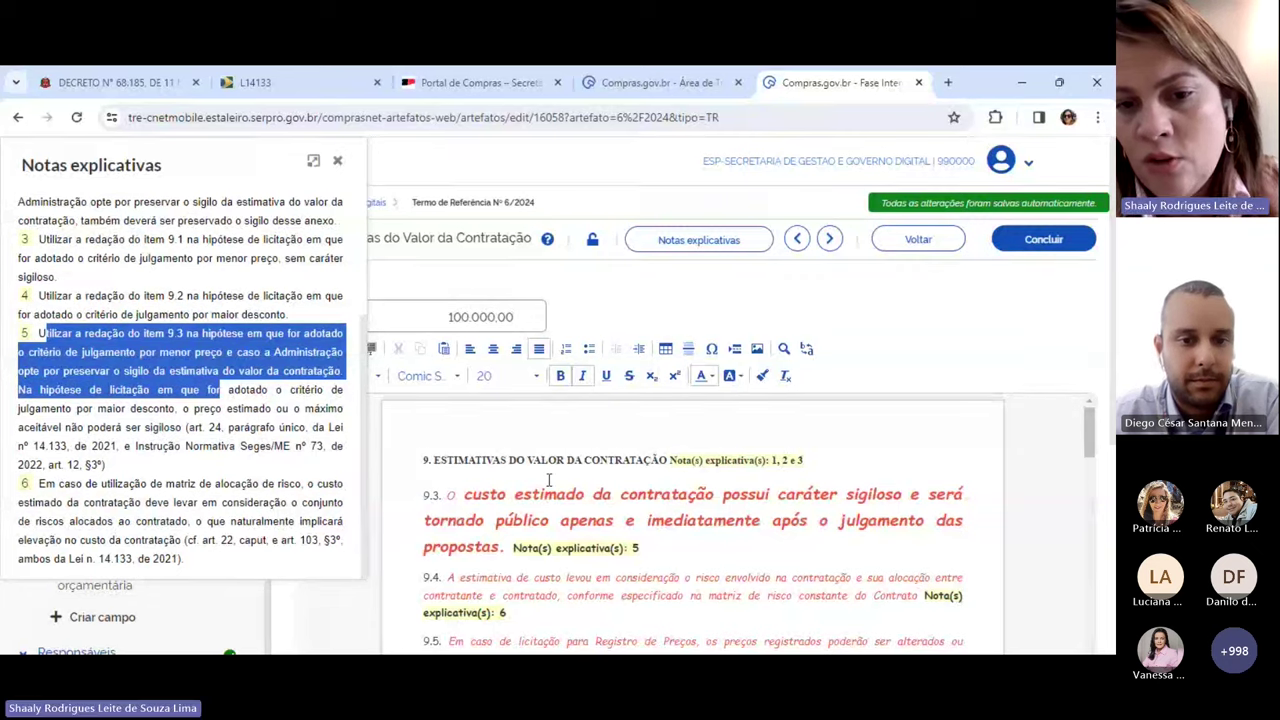
{"action": "scroll", "coordinate": [548, 480], "scroll_direction": "down", "scroll_amount": 2}
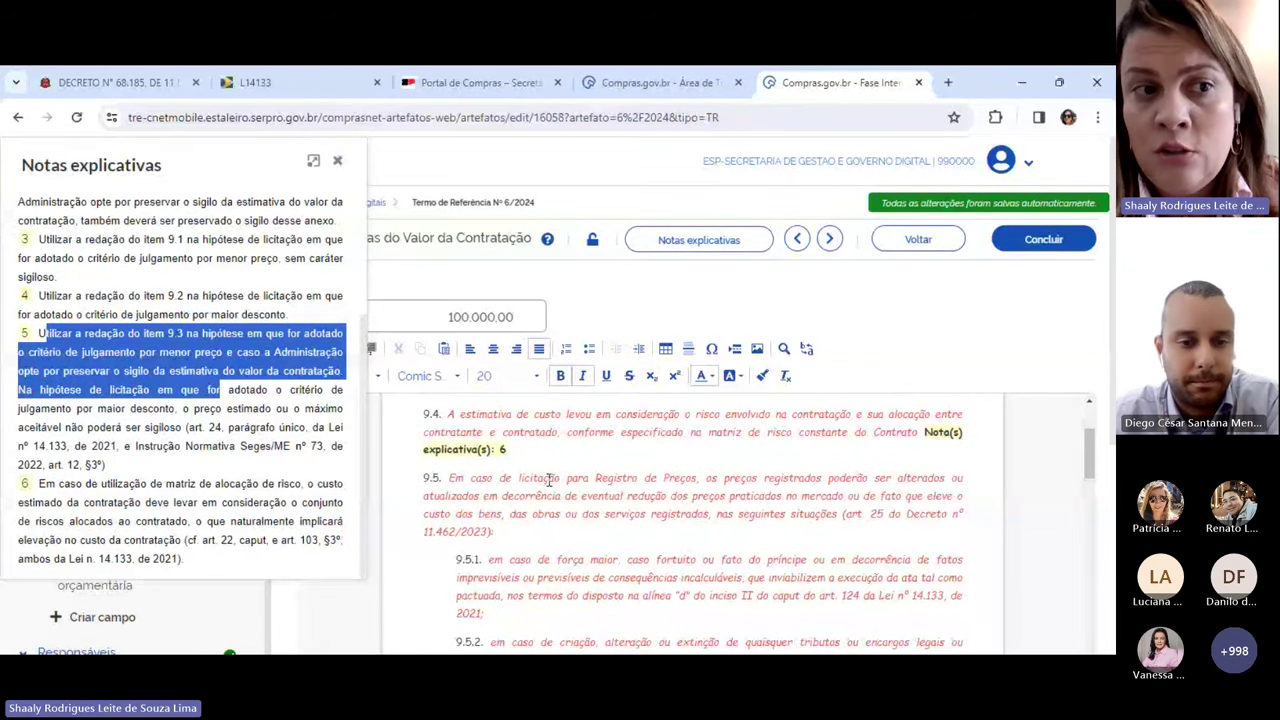
Read explanatory note 2 on the reference prices annex and its secrecy, and close the notes.
{"action": "scroll", "coordinate": [69, 318], "scroll_direction": "up", "scroll_amount": 1}
{"action": "scroll", "coordinate": [69, 318], "scroll_direction": "up", "scroll_amount": 1}
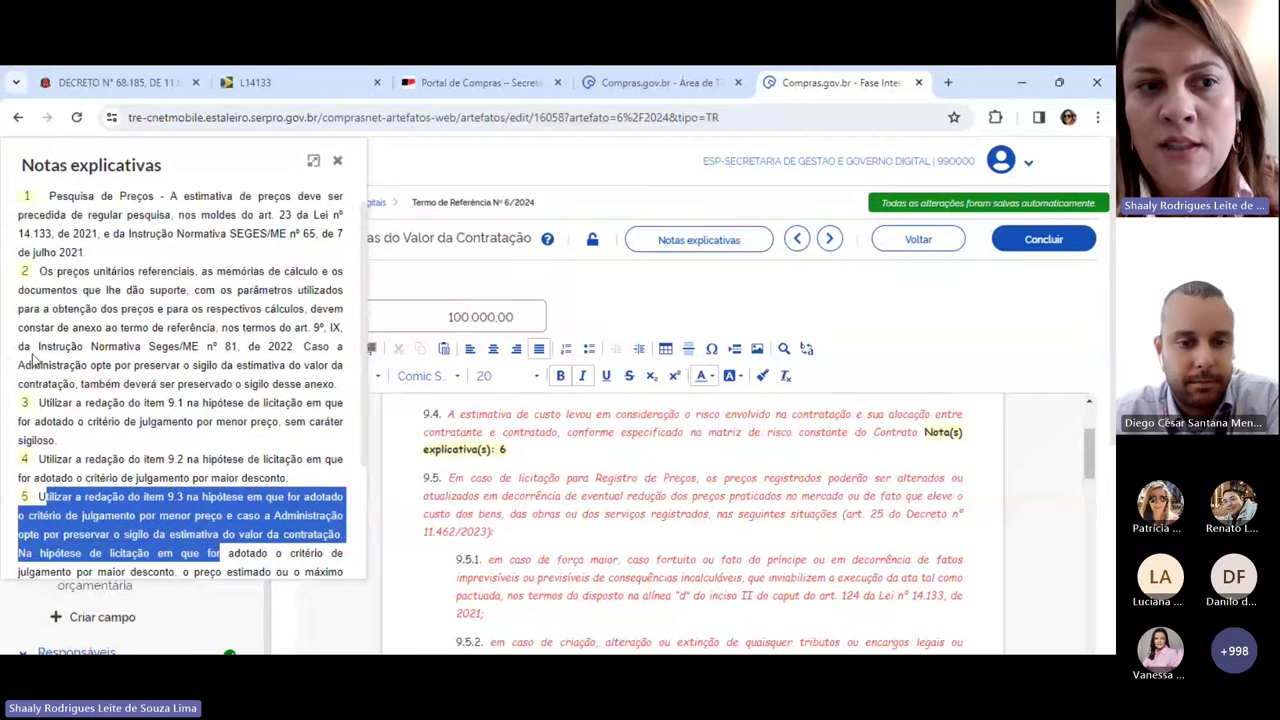
{"action": "left_click_drag", "start_coordinate": [40, 270], "coordinate": [212, 381]}
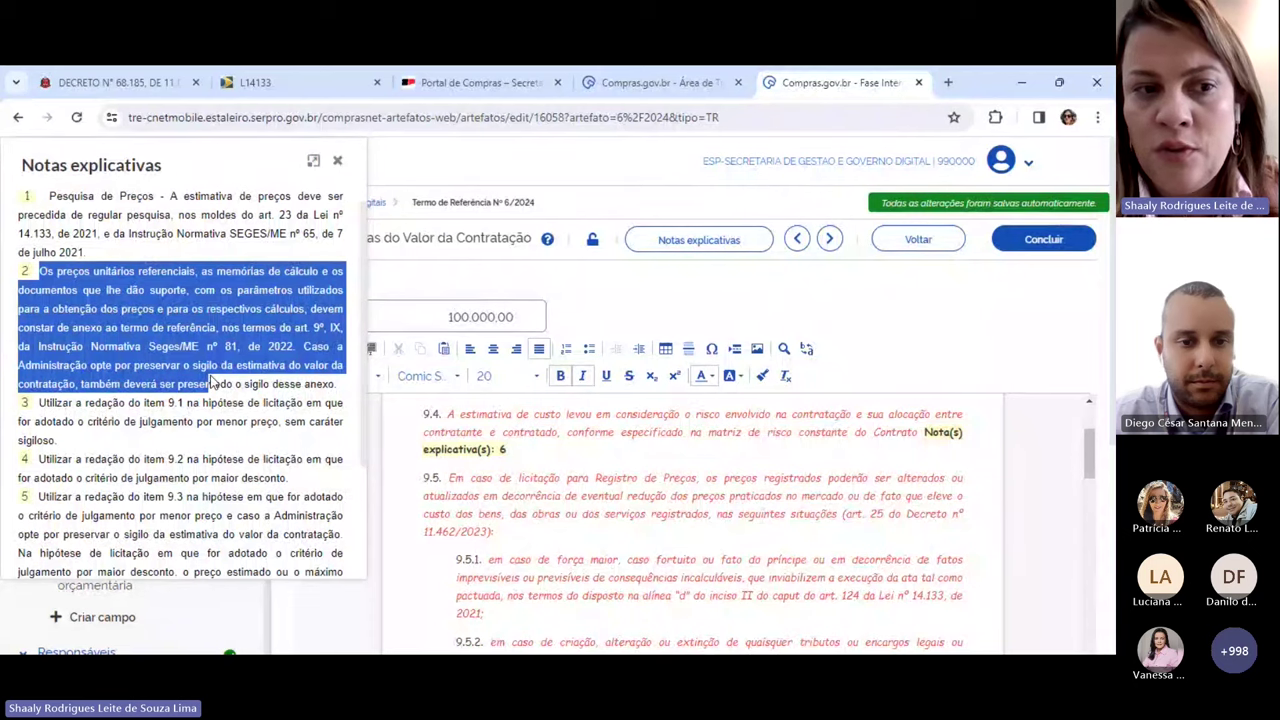
{"action": "left_click_drag", "start_coordinate": [212, 381], "coordinate": [336, 388]}
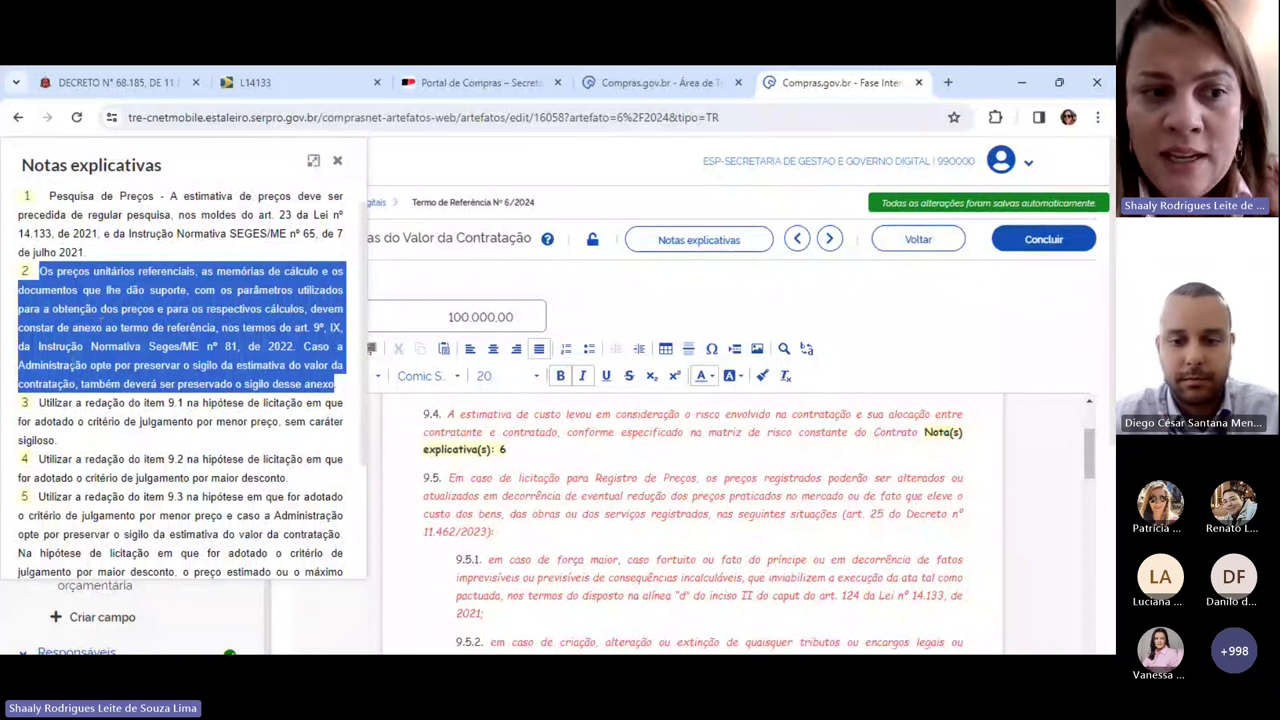
{"action": "scroll", "coordinate": [72, 360], "scroll_direction": "down", "scroll_amount": 2}
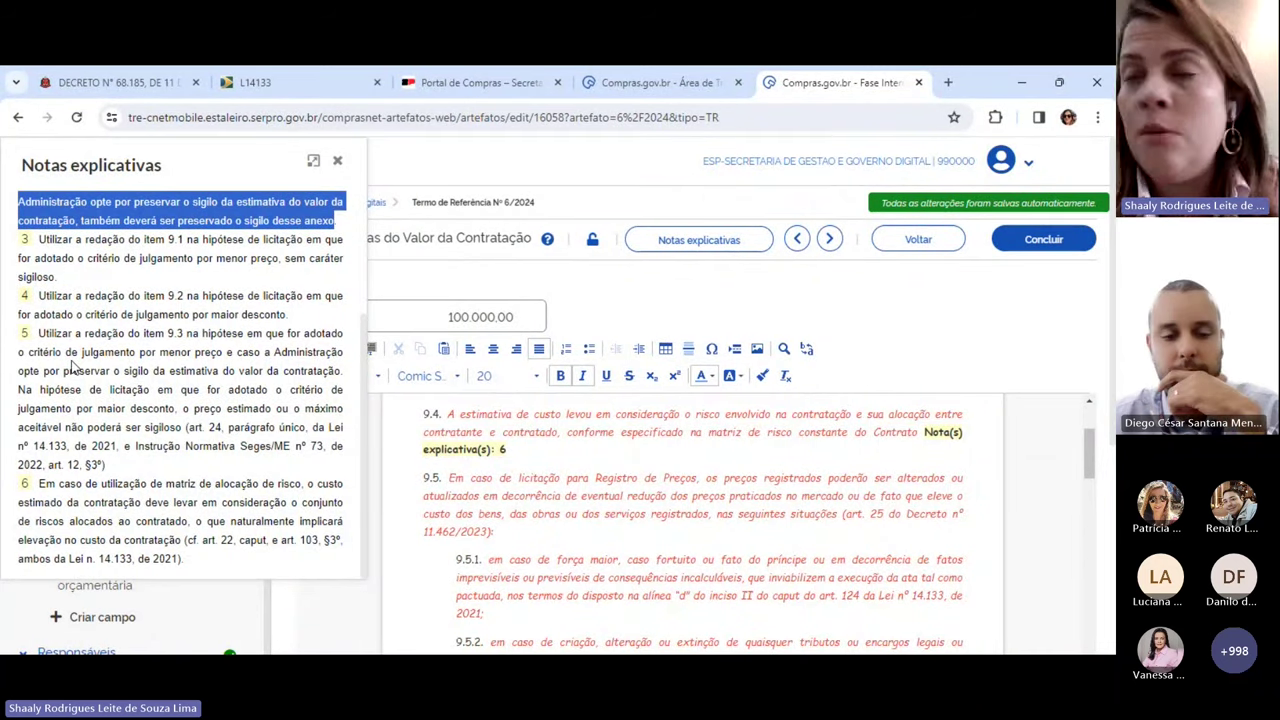
{"action": "left_click", "coordinate": [337, 160]}
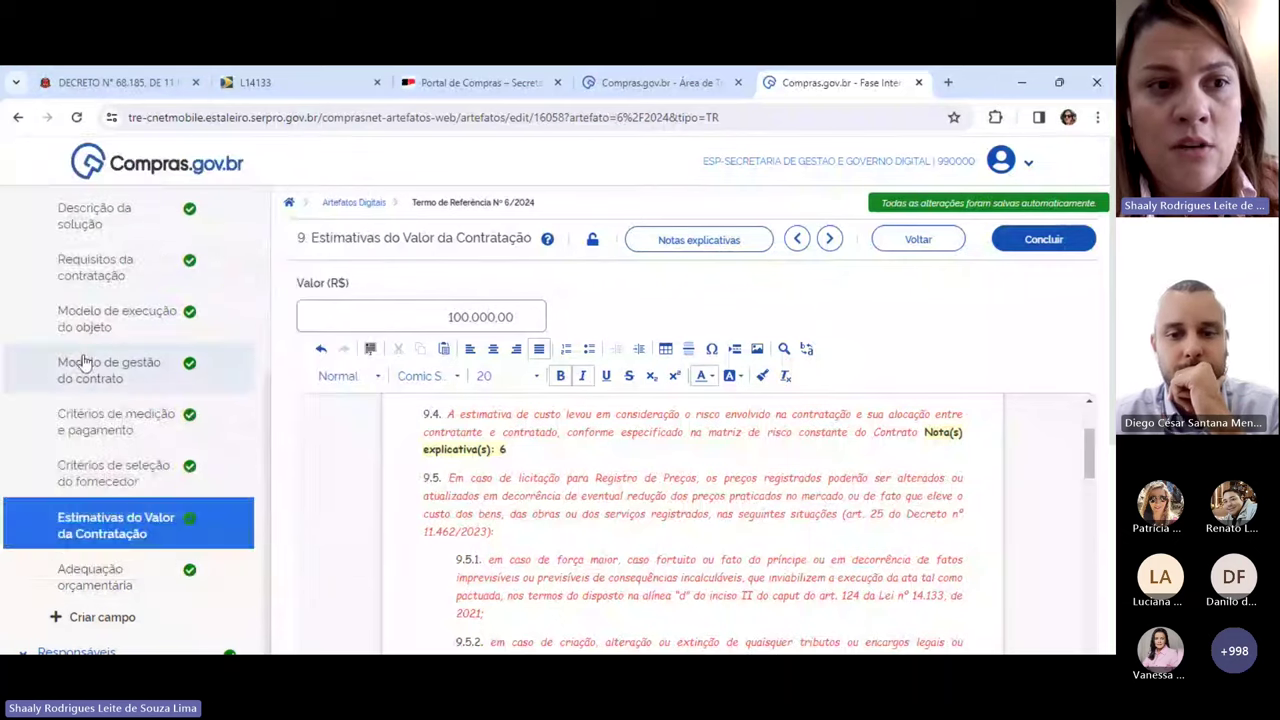
Open the Definição do objeto section and place the cursor in the Água Sanitária row's Valor Unitário cell.
{"action": "scroll", "coordinate": [82, 400], "scroll_direction": "up", "scroll_amount": 5}
{"action": "left_click", "coordinate": [82, 460]}
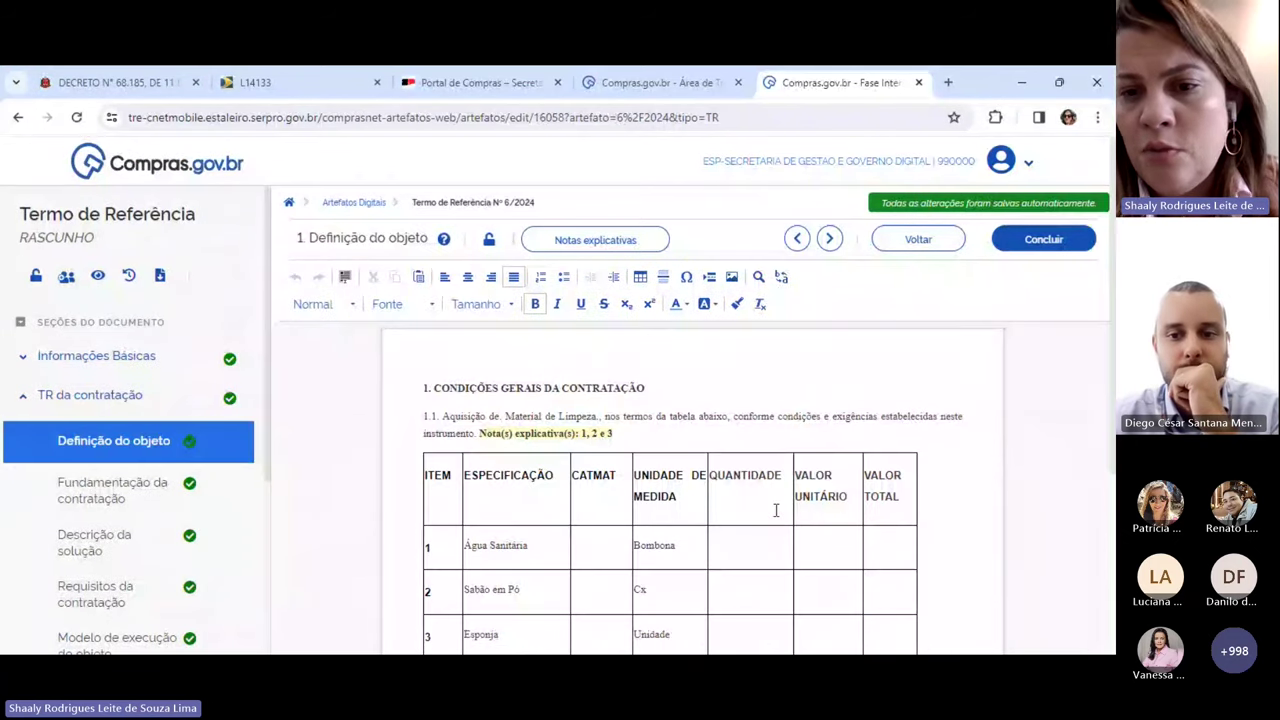
{"action": "left_click", "coordinate": [808, 545]}
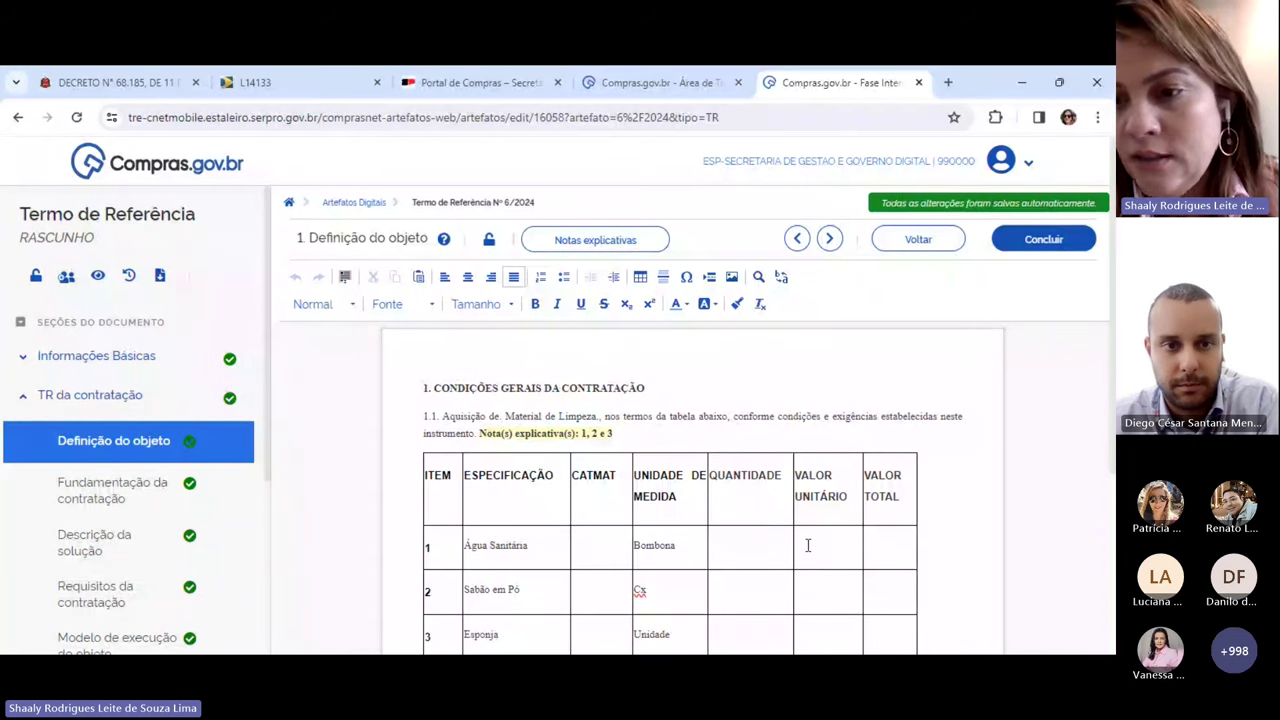
{"action": "left_click", "coordinate": [808, 545]}
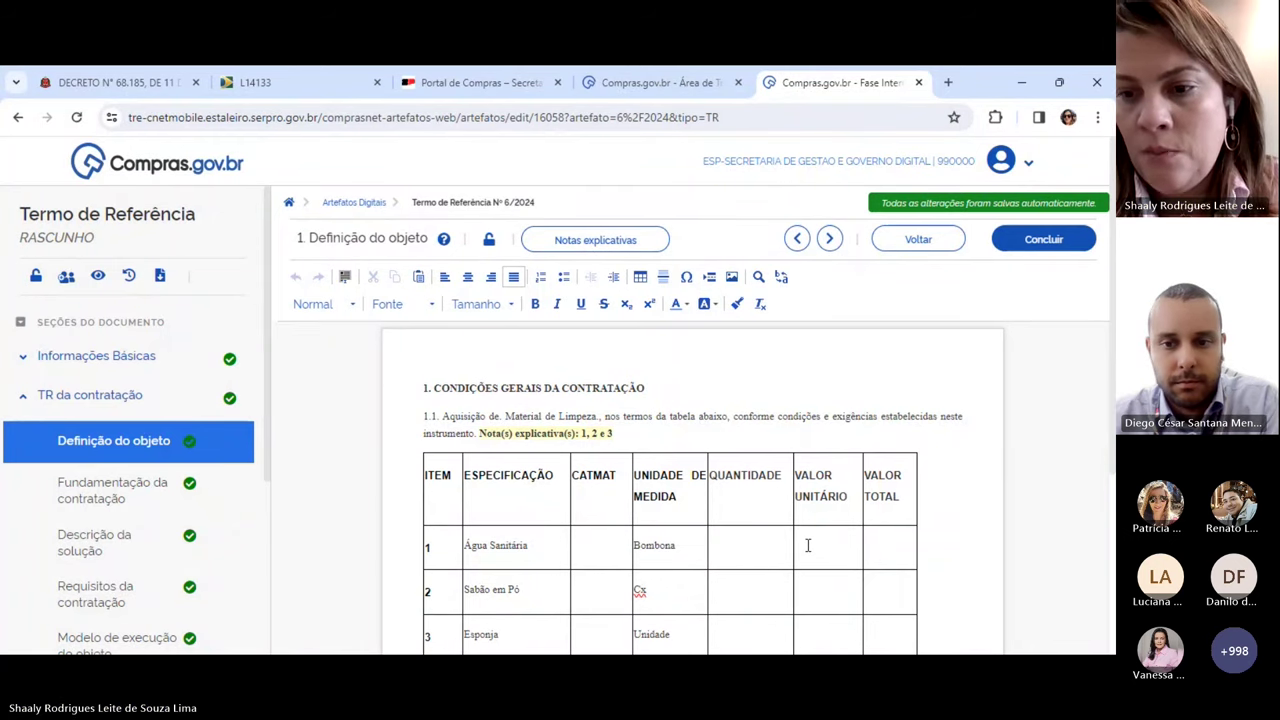
Collapse TR da contratação, open the Anexos section, and read the accepted file extensions and maximum file size.
{"action": "left_click", "coordinate": [24, 404]}
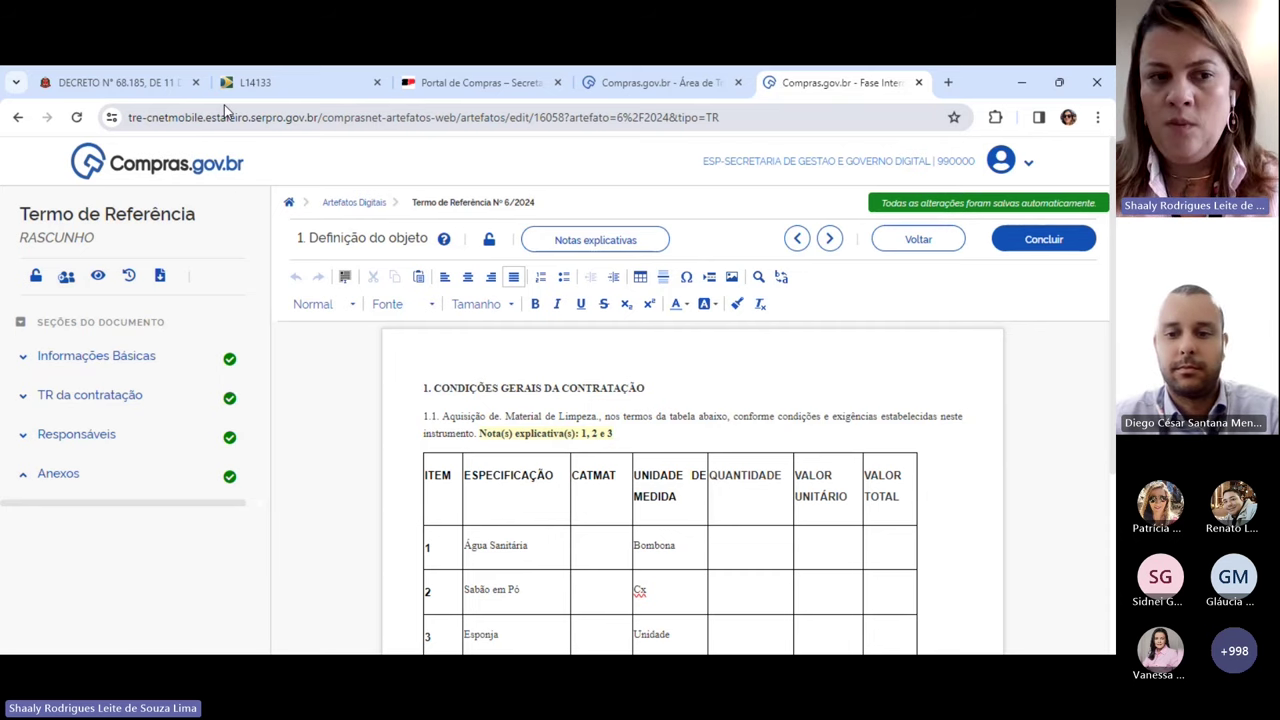
{"action": "left_click", "coordinate": [82, 476]}
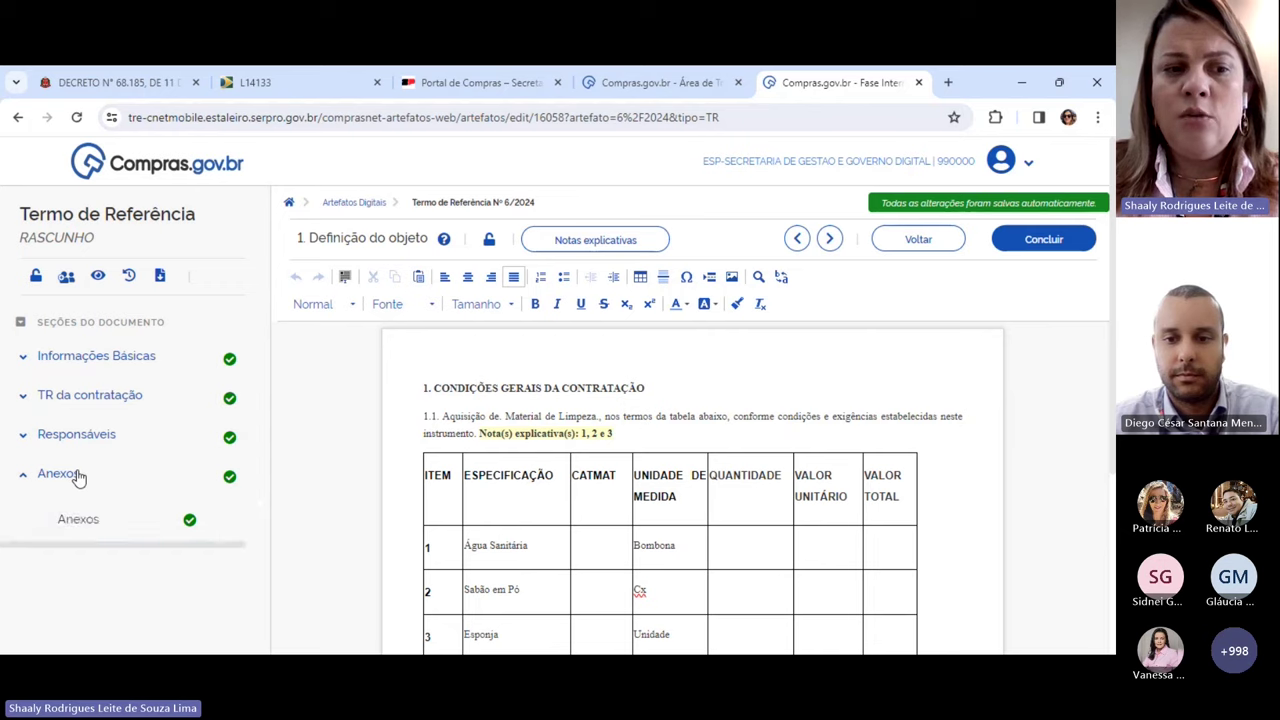
{"action": "left_click", "coordinate": [96, 530]}
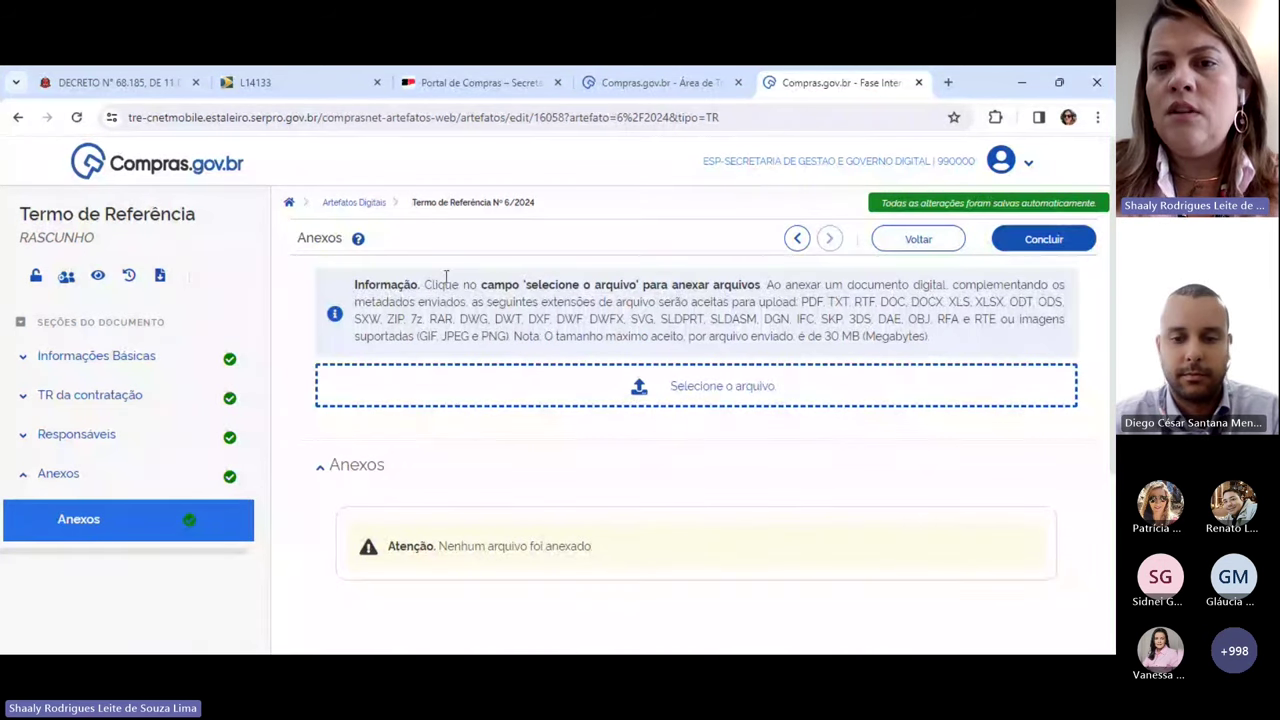
{"action": "left_click_drag", "start_coordinate": [766, 284], "coordinate": [997, 318]}
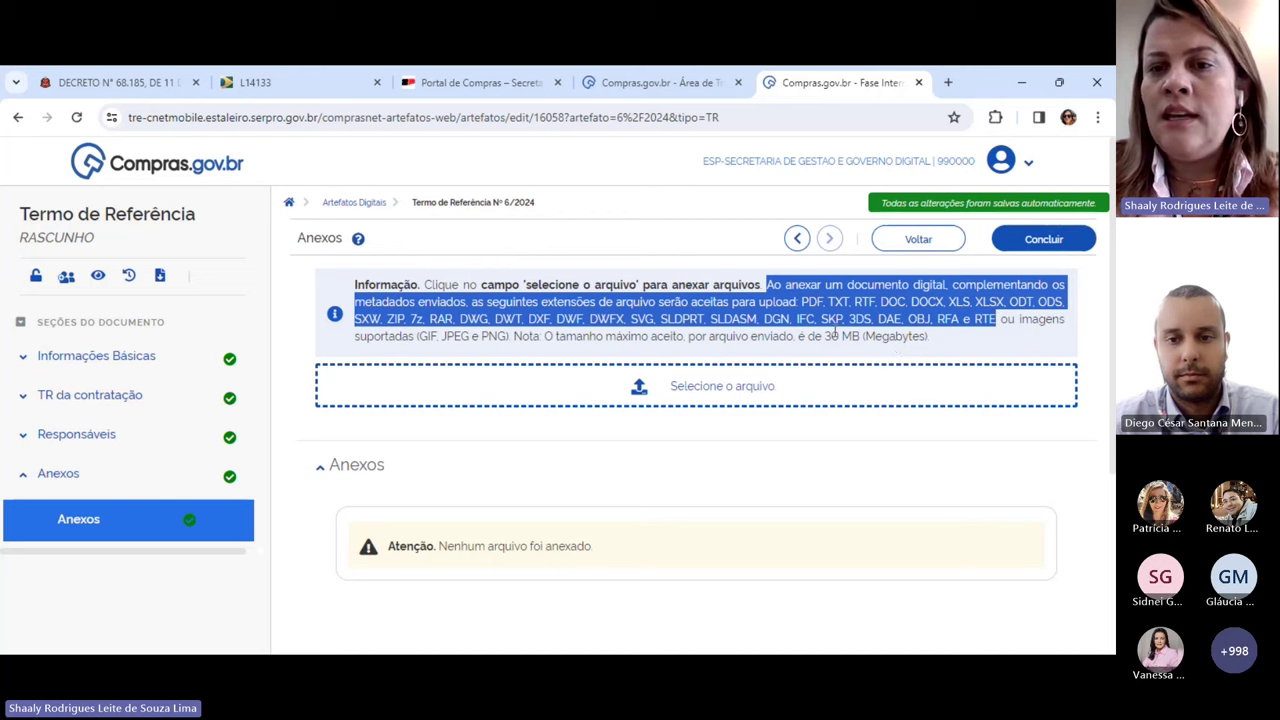
{"action": "left_click_drag", "start_coordinate": [687, 337], "coordinate": [877, 338]}
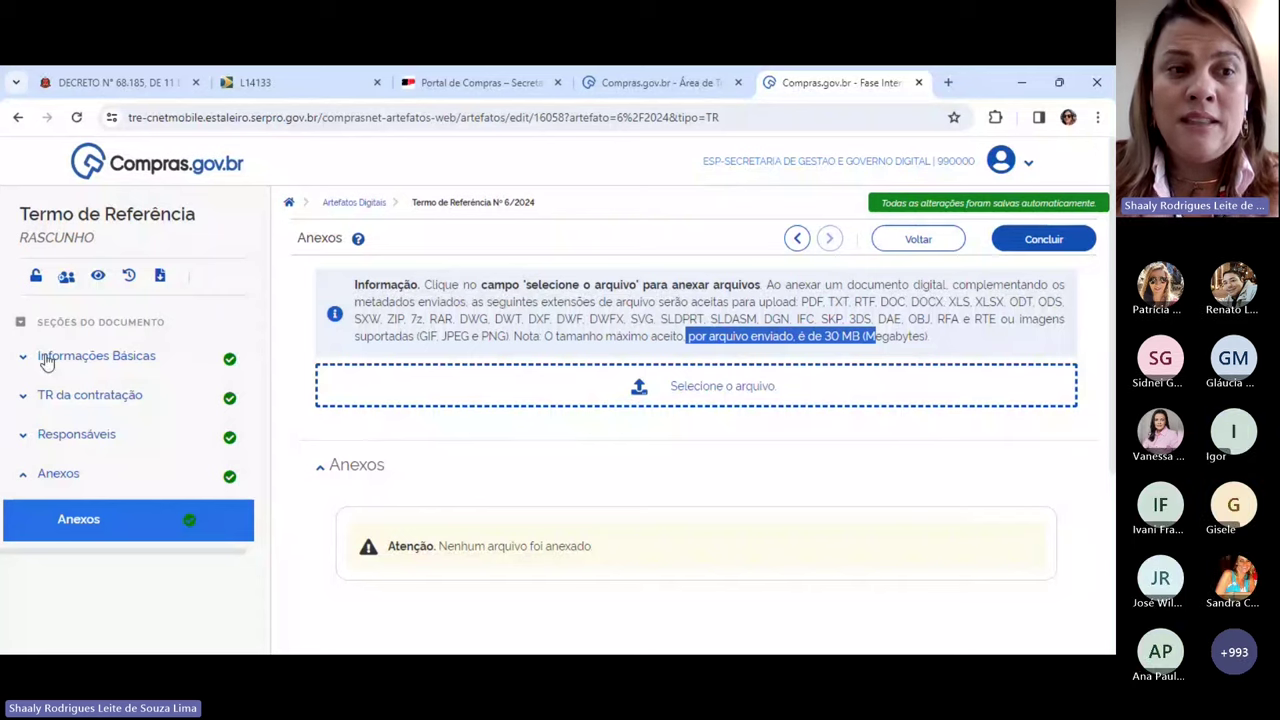
Look over the TR da contratação sections, and conclude the Termo de Referência with confirmation.
{"action": "left_click", "coordinate": [60, 396]}
{"action": "scroll", "coordinate": [185, 417], "scroll_direction": "down", "scroll_amount": 3}
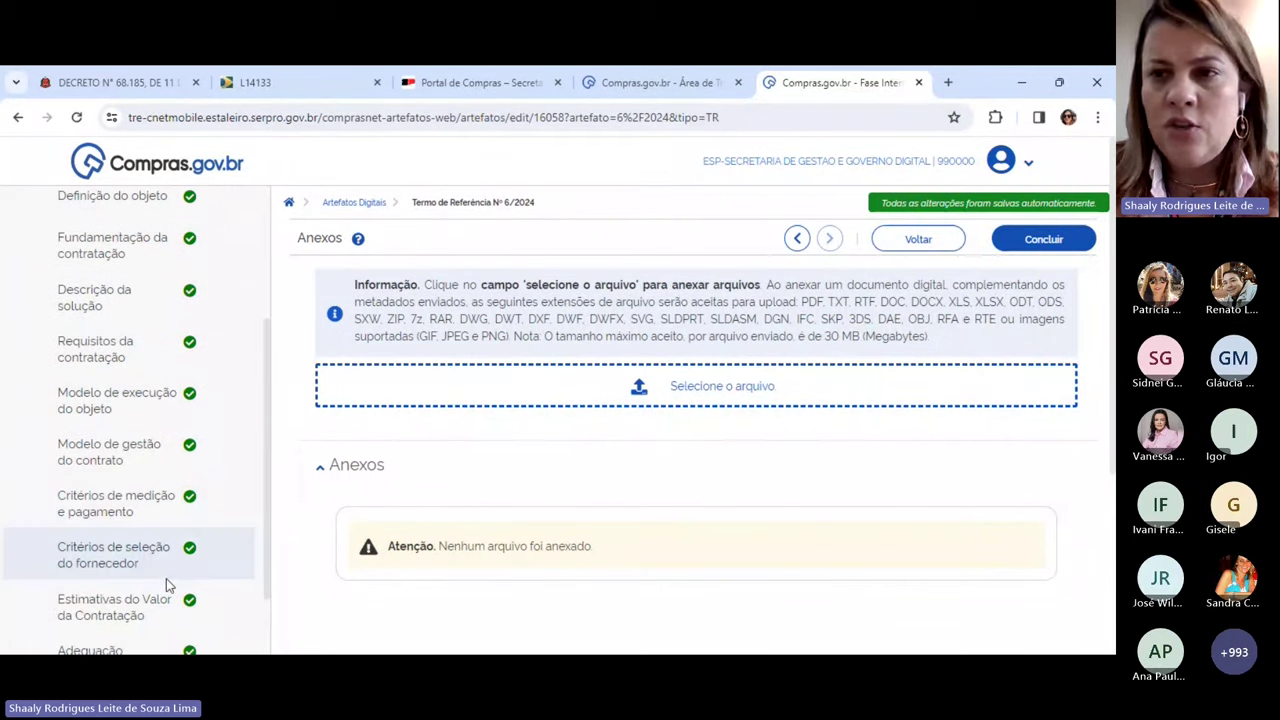
{"action": "left_click", "coordinate": [1045, 239]}
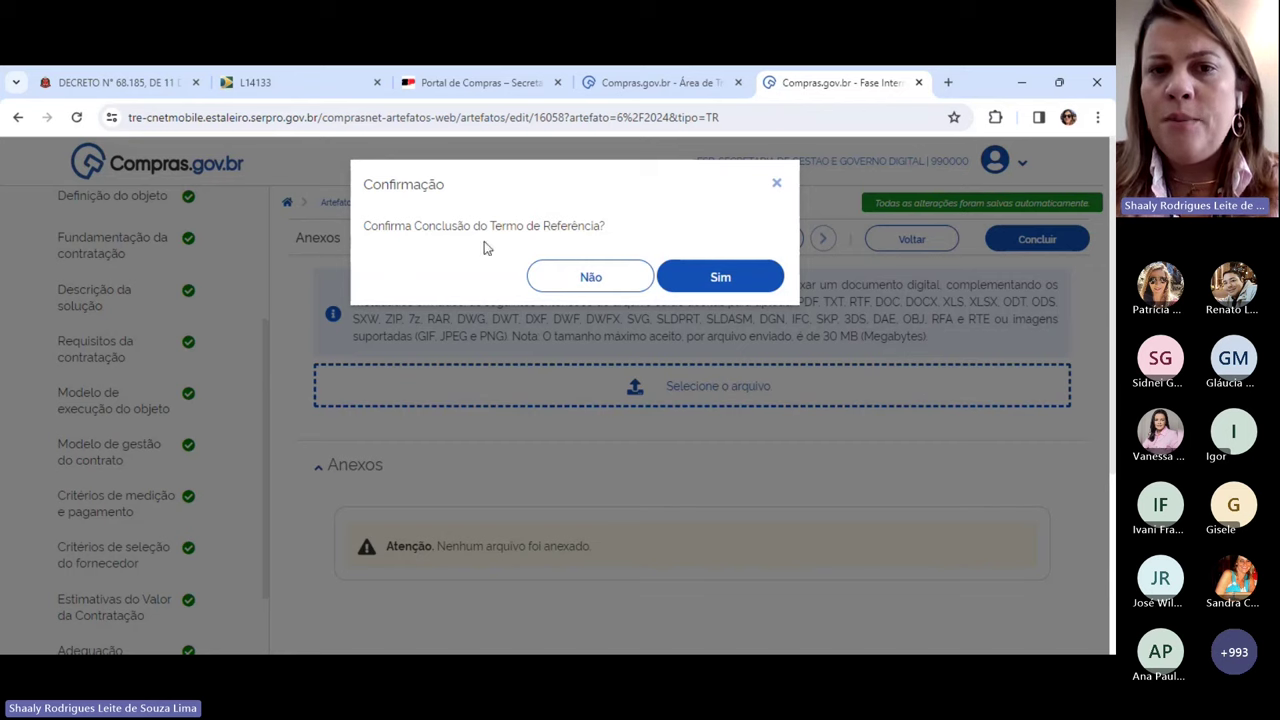
{"action": "left_click", "coordinate": [697, 278]}
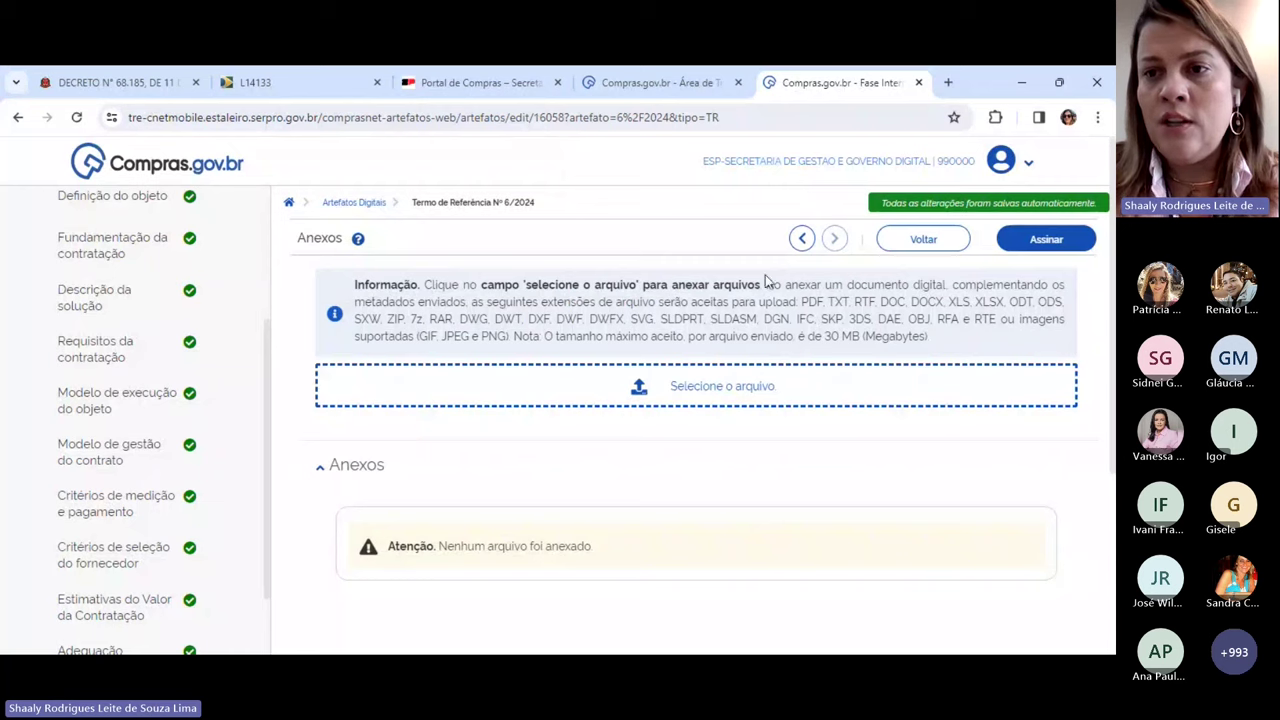
Sign Termo de Referência 6/2024 as a responsible party and confirm the signature.
{"action": "left_click", "coordinate": [1045, 240]}
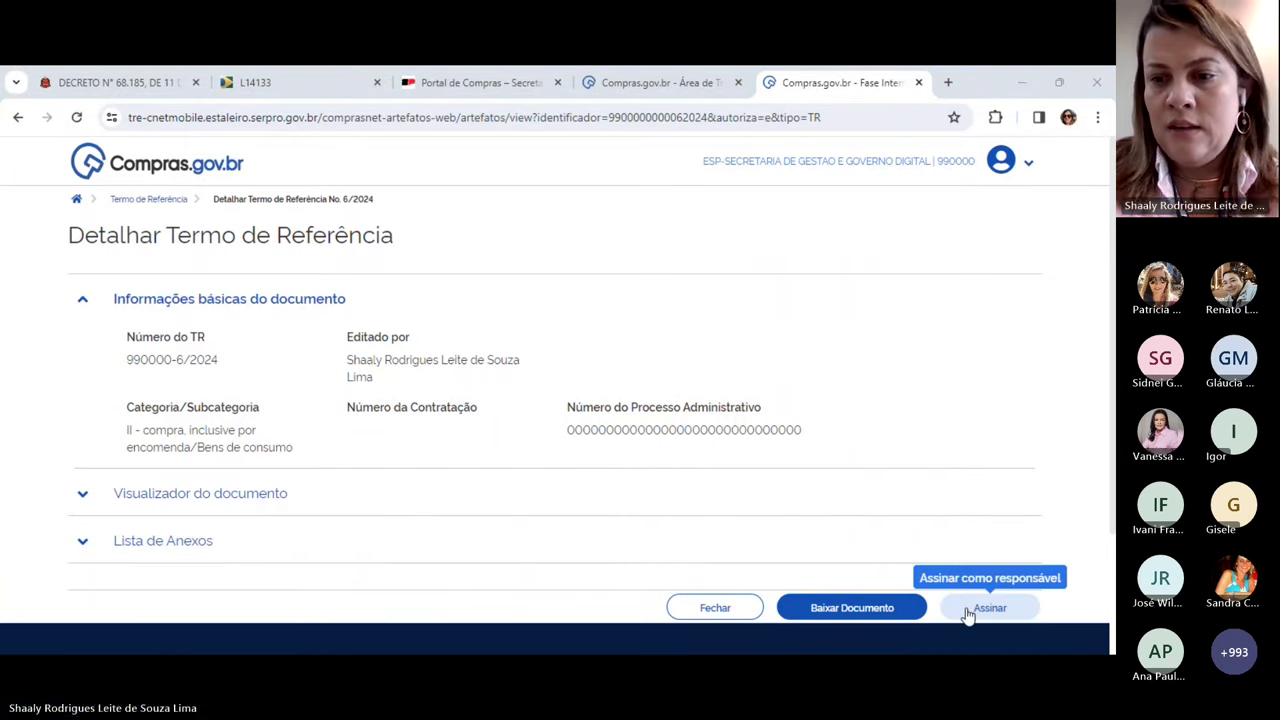
{"action": "left_click", "coordinate": [968, 613]}
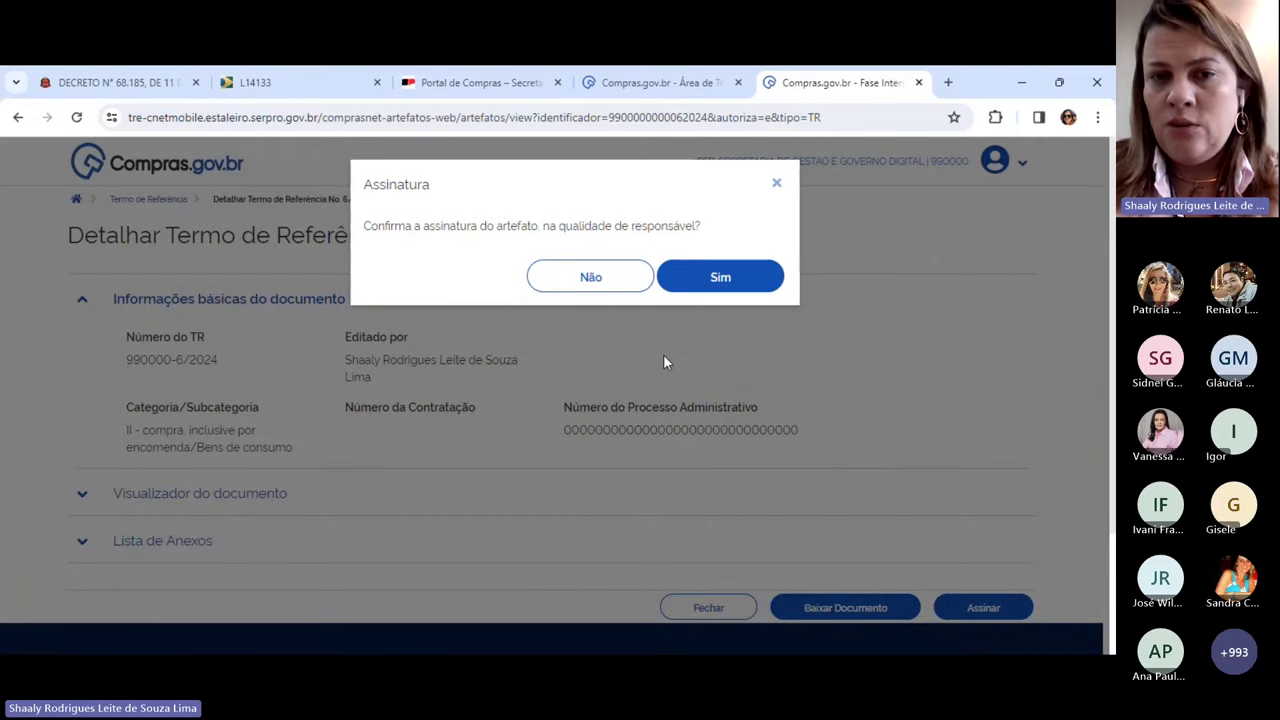
{"action": "left_click", "coordinate": [720, 277]}
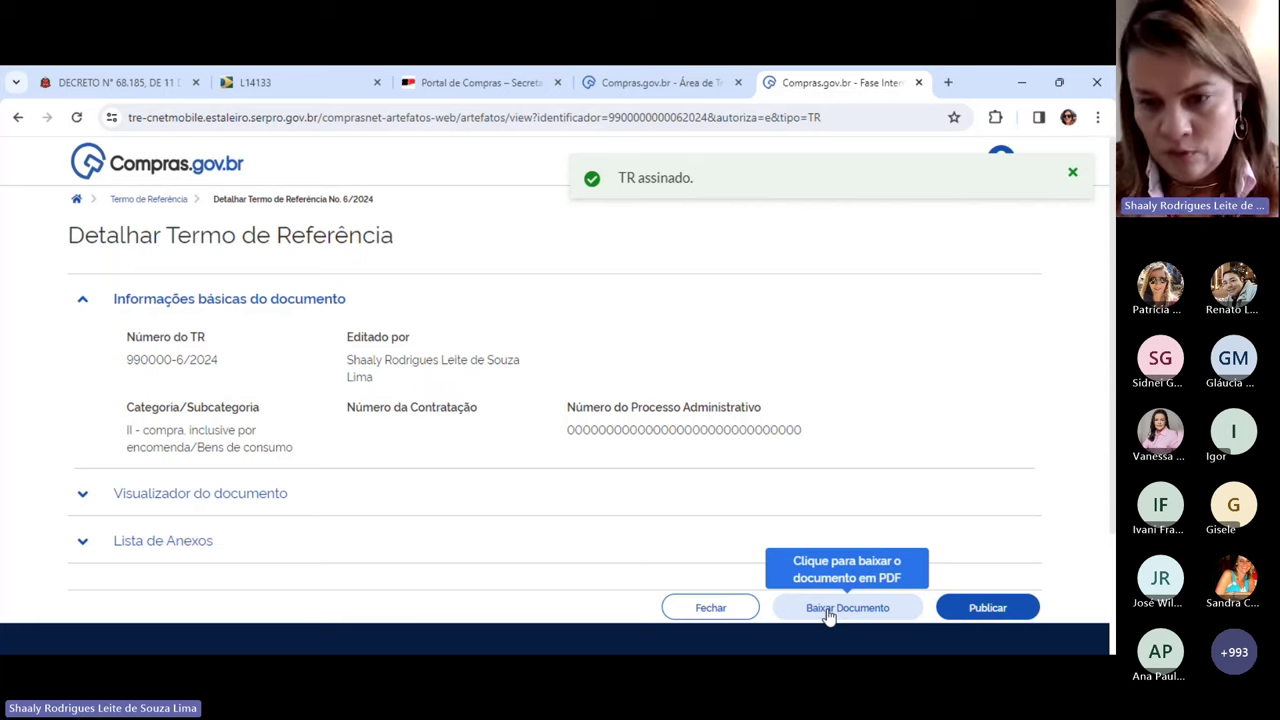
Review the signed document's pages in the Visualizador do documento, collapse it, and expand the Lista de Anexos.
{"action": "left_click", "coordinate": [177, 493]}
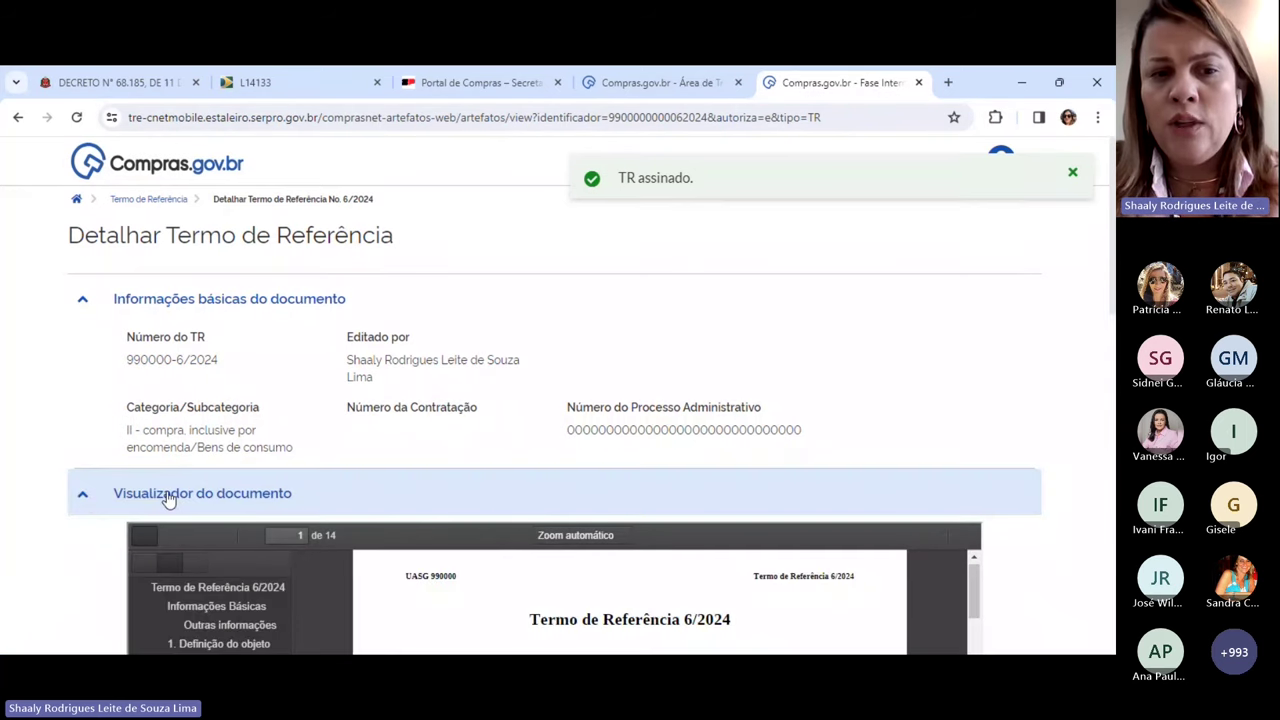
{"action": "scroll", "coordinate": [177, 494], "scroll_direction": "down", "scroll_amount": 2}
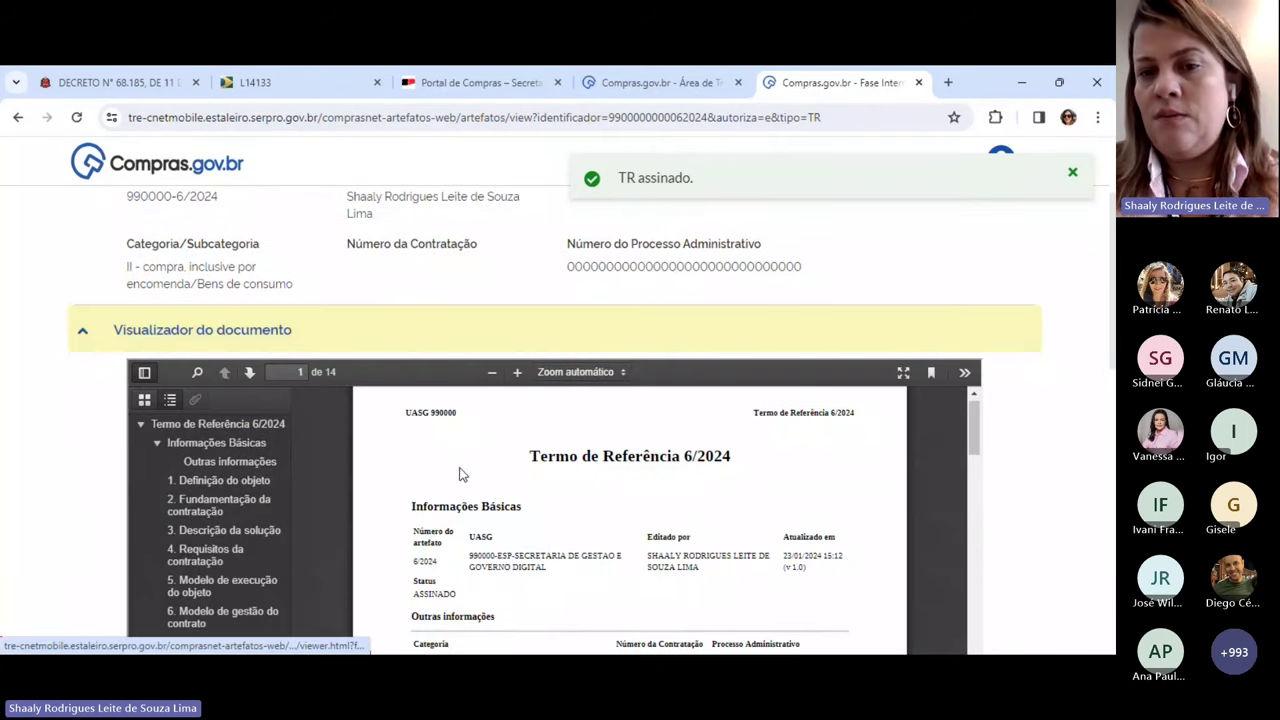
{"action": "scroll", "coordinate": [662, 422], "scroll_direction": "down", "scroll_amount": 15}
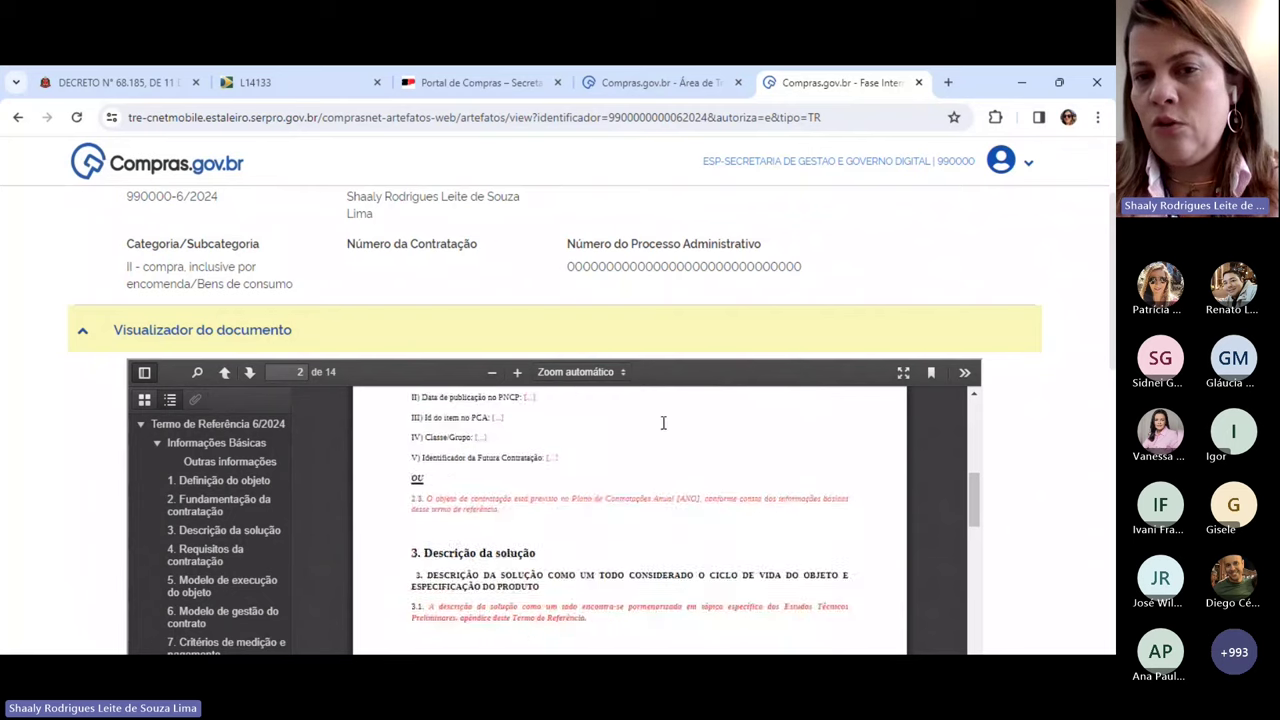
{"action": "scroll", "coordinate": [662, 422], "scroll_direction": "down", "scroll_amount": 15}
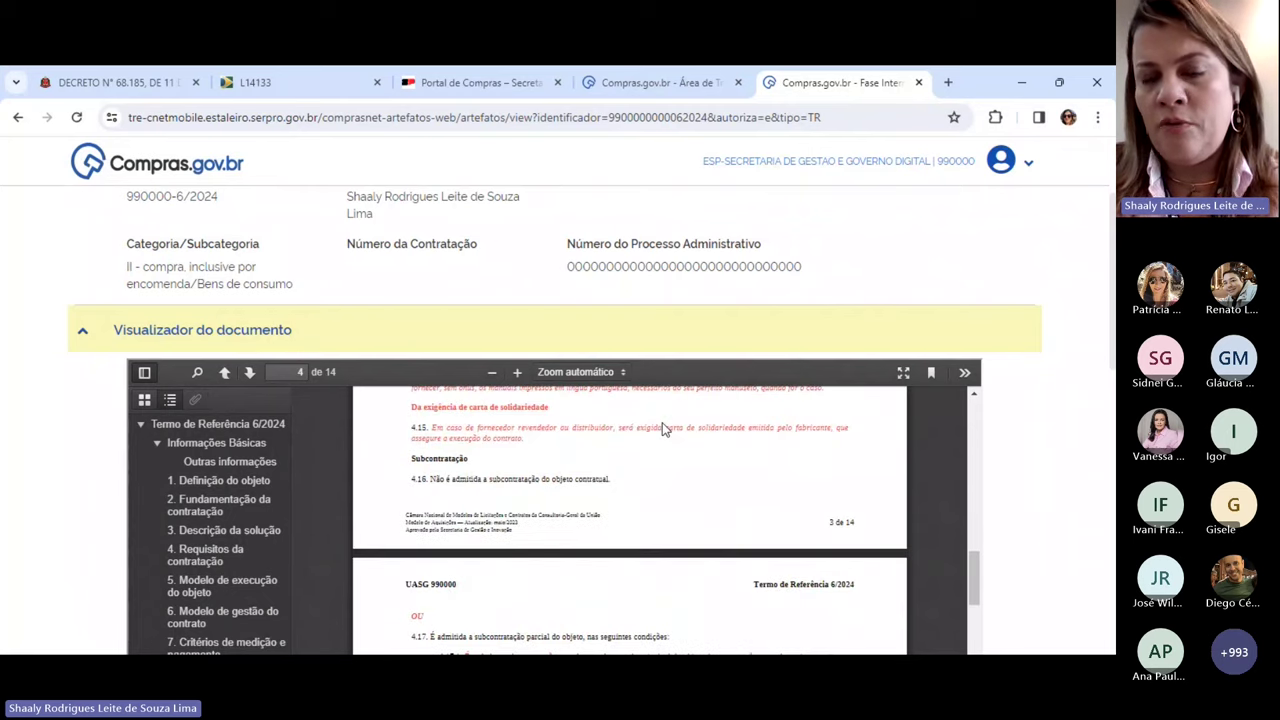
{"action": "scroll", "coordinate": [662, 422], "scroll_direction": "down", "scroll_amount": 10}
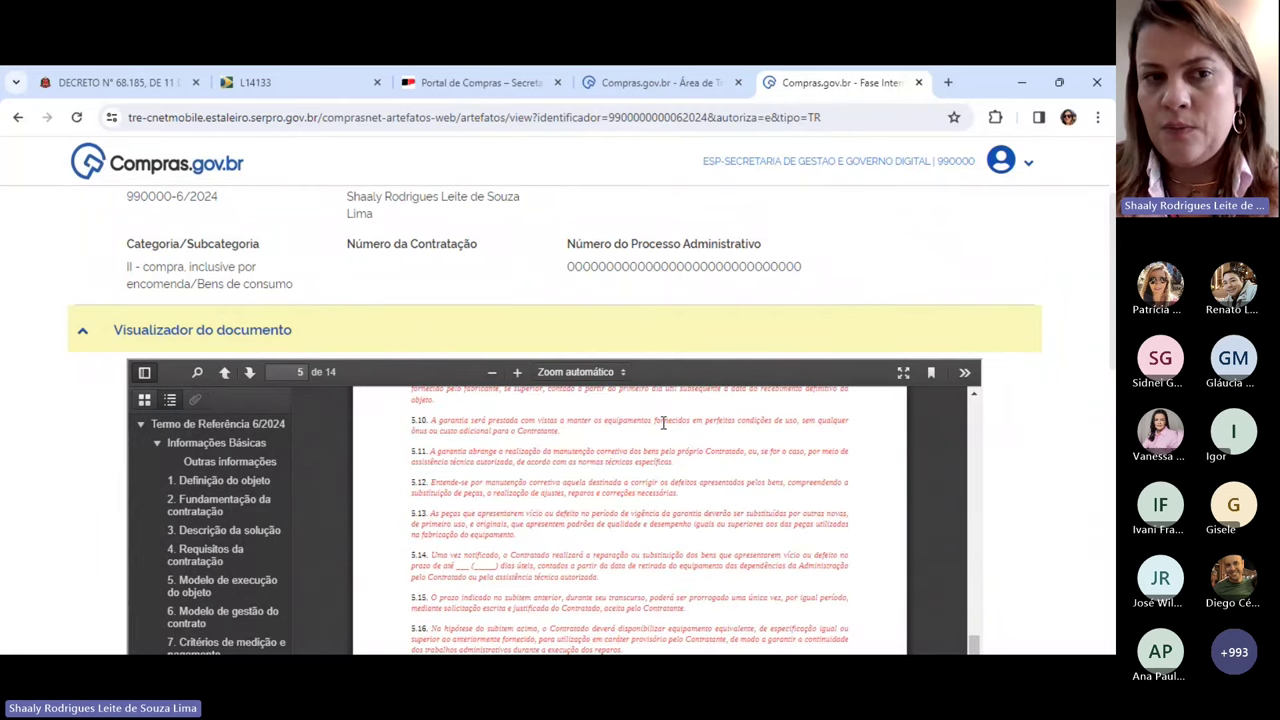
{"action": "scroll", "coordinate": [662, 422], "scroll_direction": "down", "scroll_amount": 5}
{"action": "left_click", "coordinate": [84, 340]}
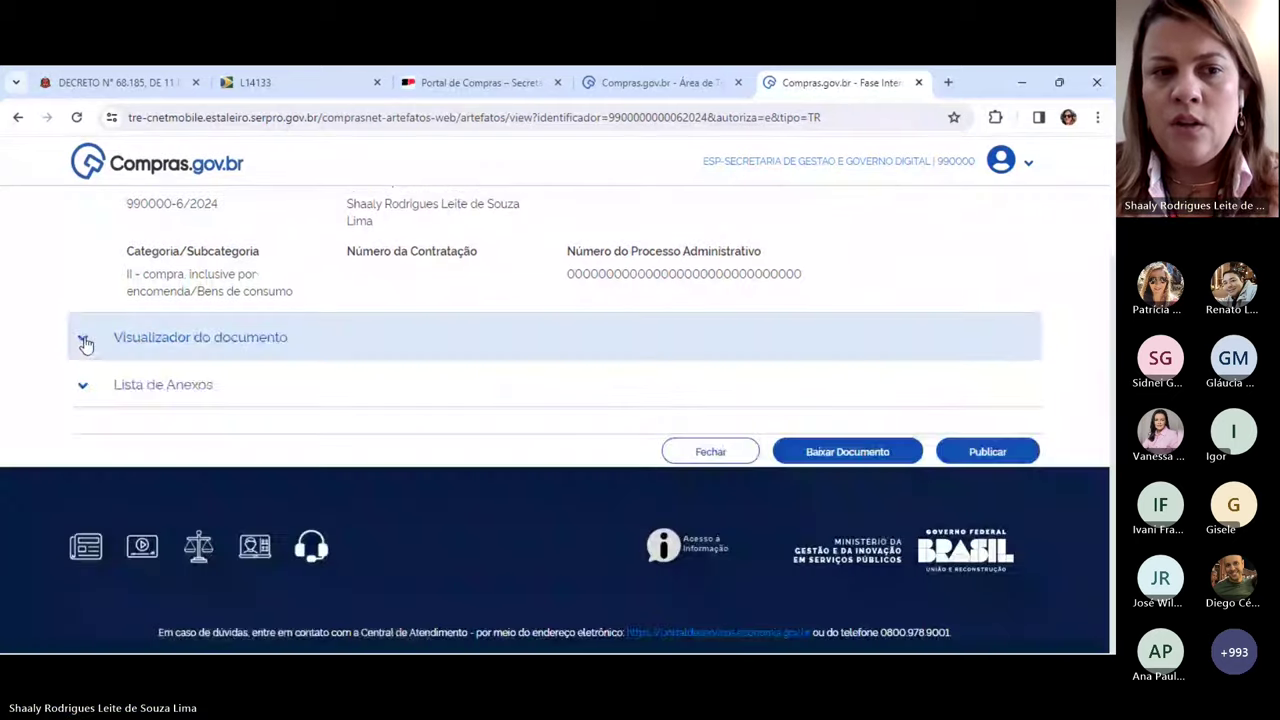
{"action": "left_click", "coordinate": [112, 389]}
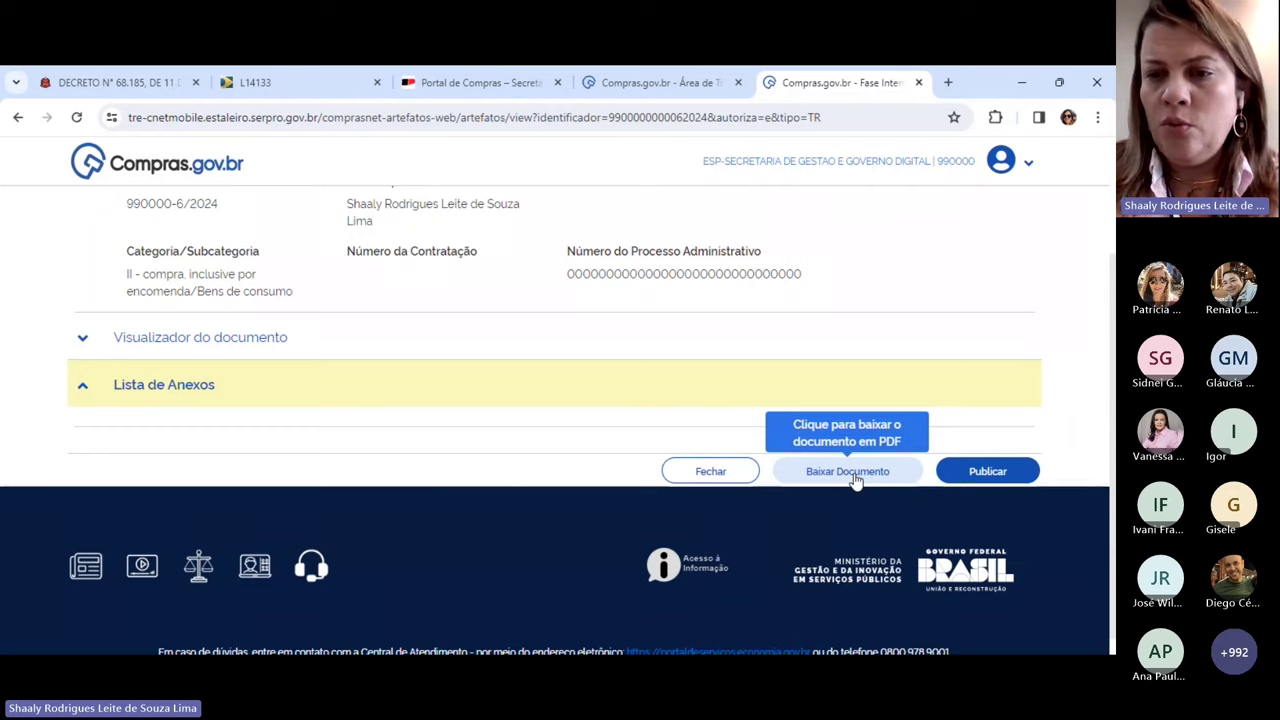
Open the publication confirmation, read its visibility guidance and the notice about responsible parties' signatures, and decline publication.
{"action": "left_click", "coordinate": [980, 471]}
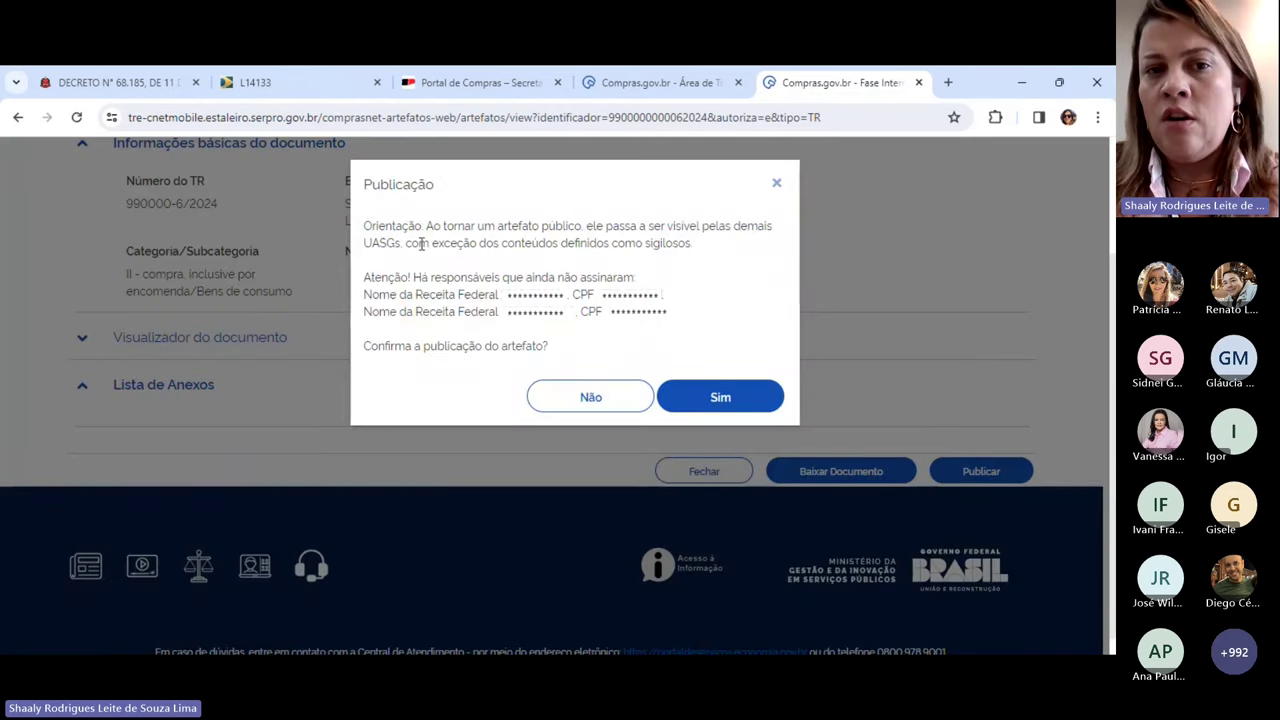
{"action": "left_click_drag", "start_coordinate": [409, 226], "coordinate": [630, 264]}
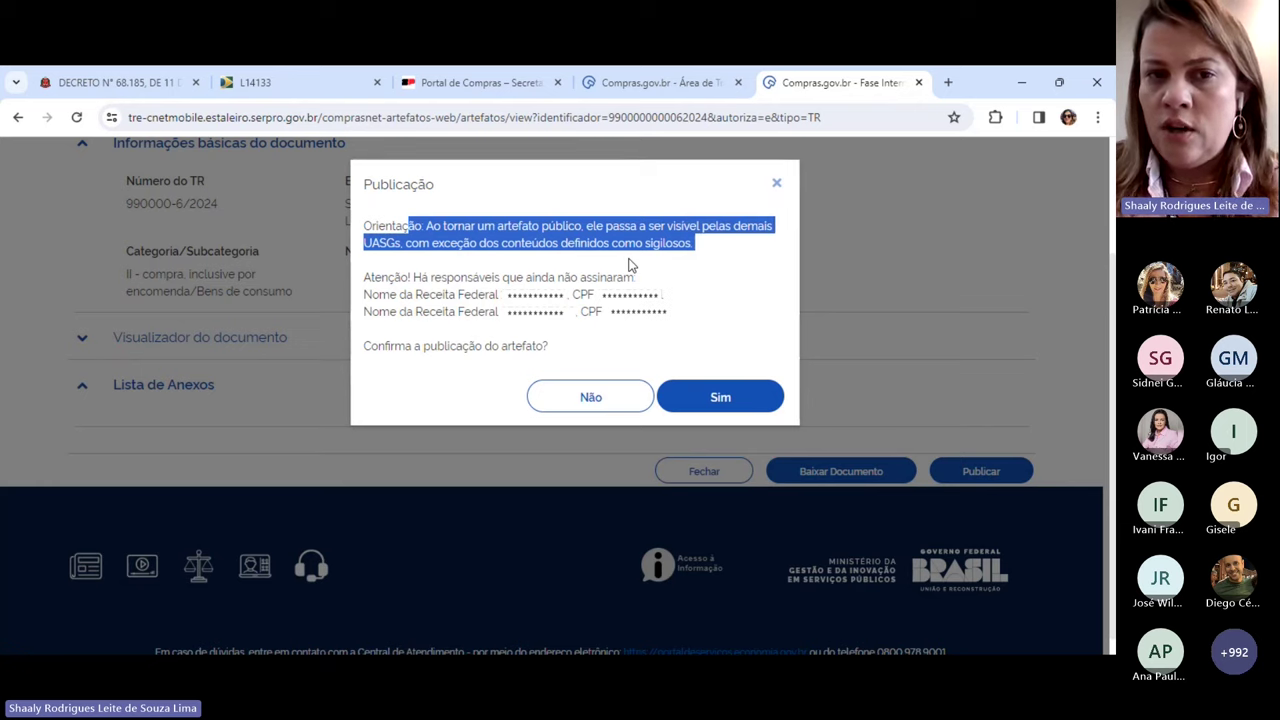
{"action": "left_click_drag", "start_coordinate": [363, 277], "coordinate": [687, 324]}
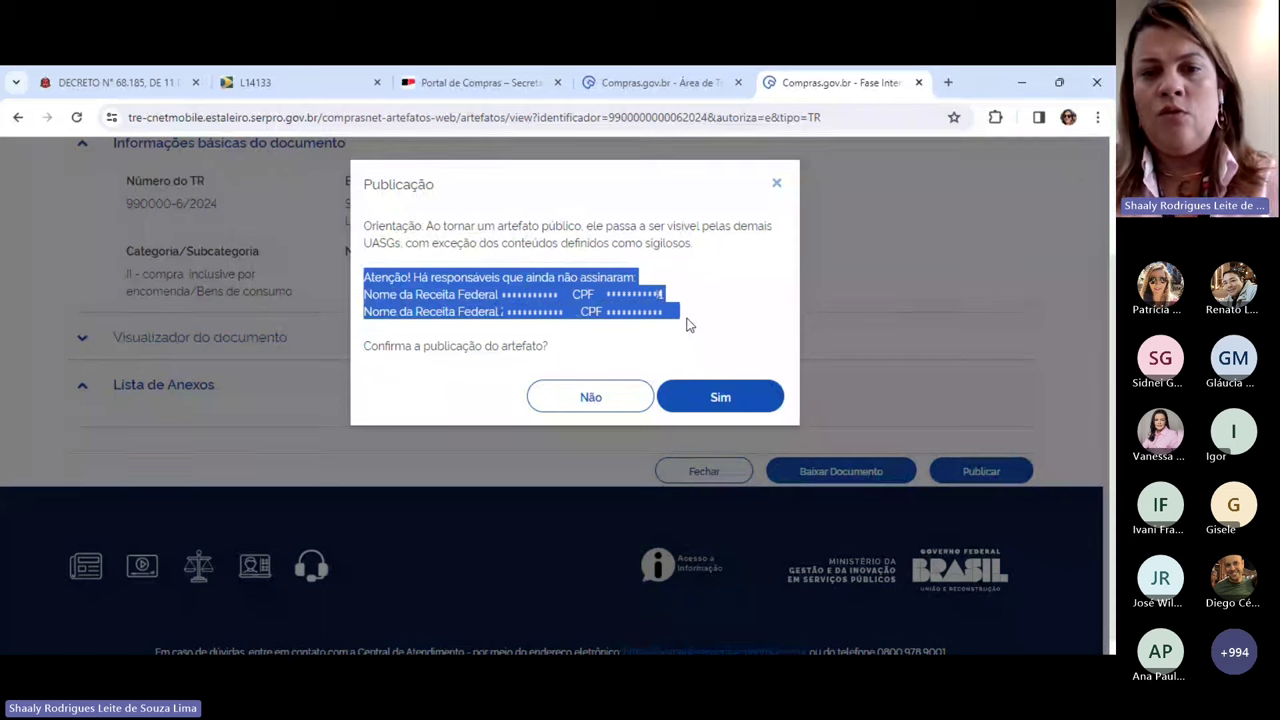
{"action": "left_click", "coordinate": [590, 400]}
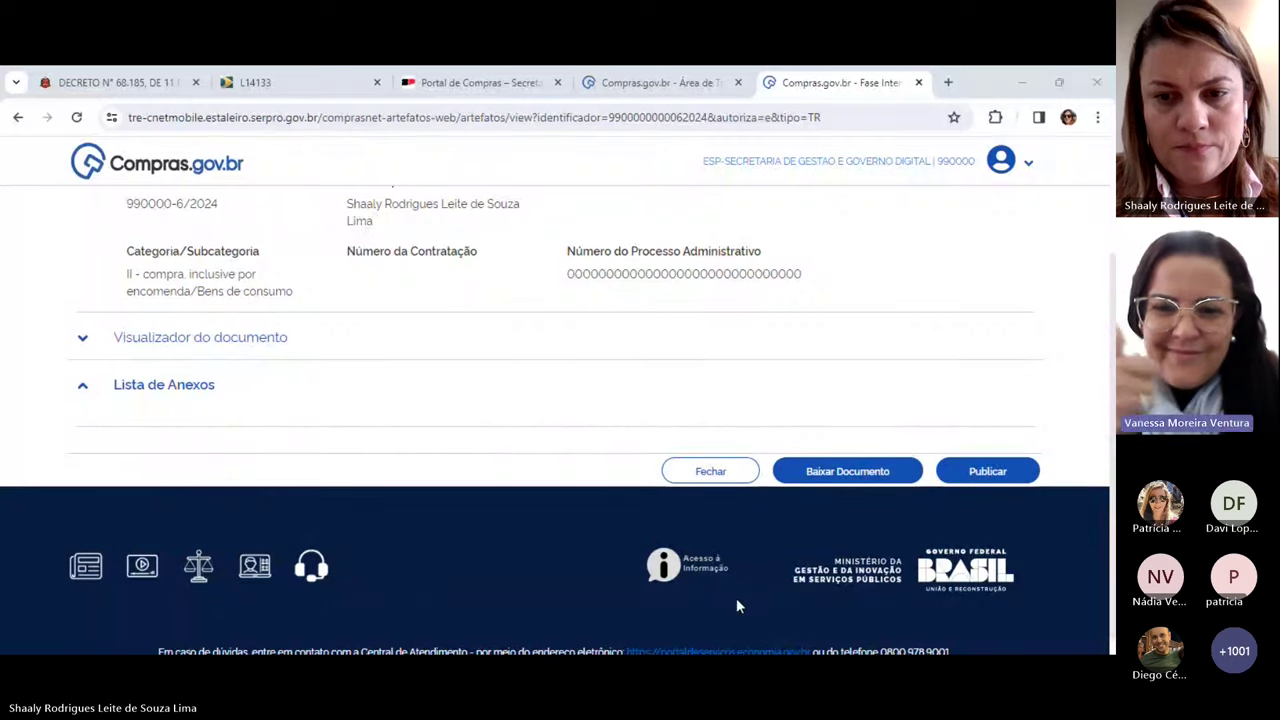
Check the publication confirmation of Termo de Referência 6/2024 once more, decline it, and close the document details.
{"action": "left_click", "coordinate": [975, 478]}
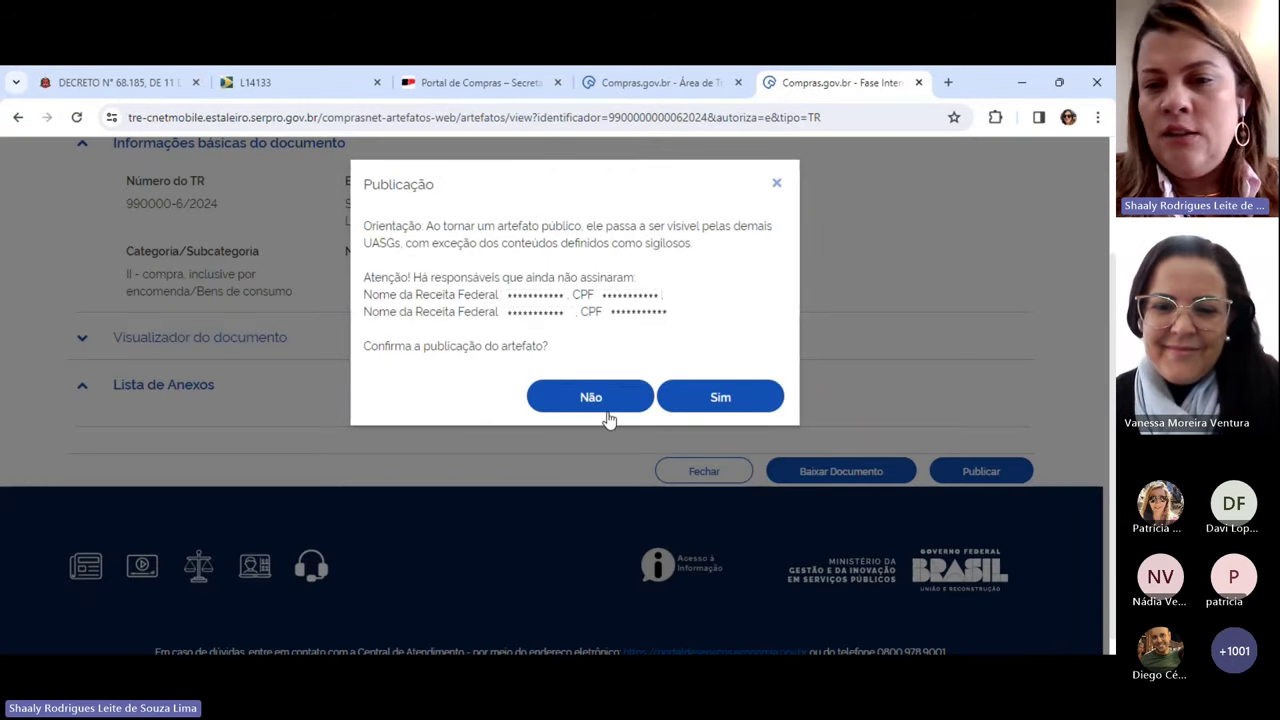
{"action": "left_click", "coordinate": [708, 478]}
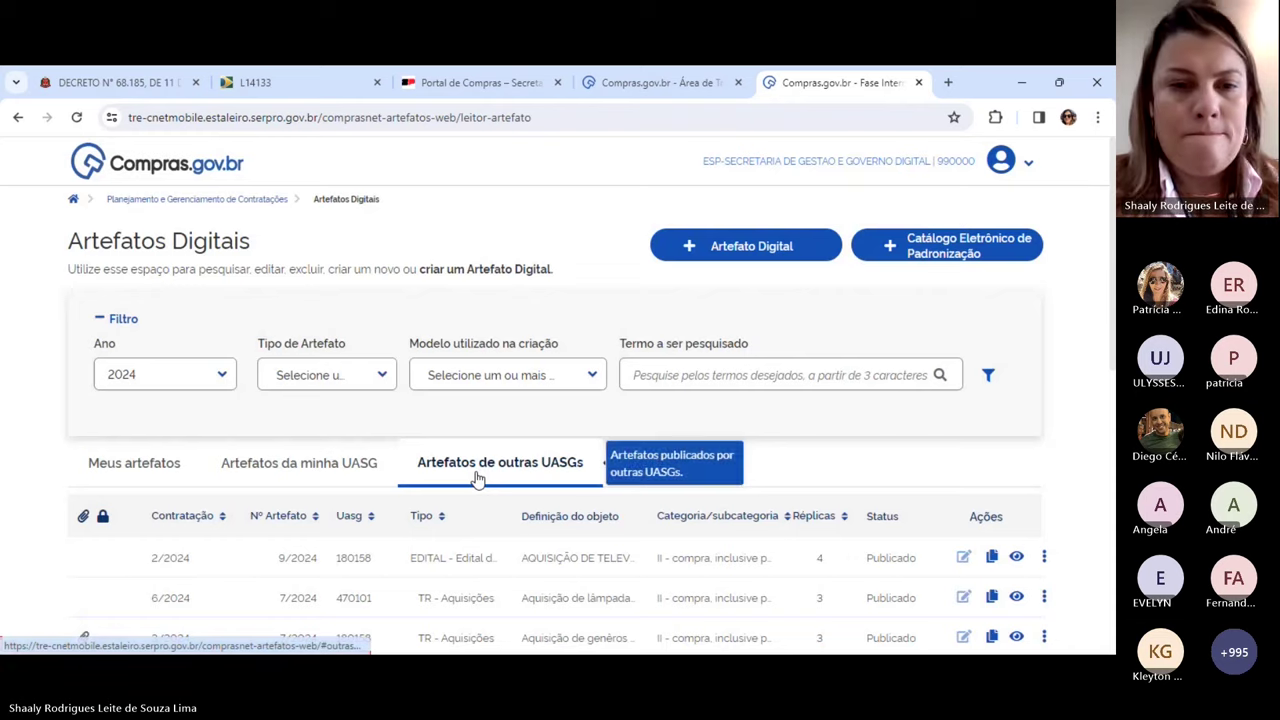
Look through the artefacts published by other UASGs, checking the available actions and details of TR 7/2024 from UASG 470101.
{"action": "scroll", "coordinate": [480, 490], "scroll_direction": "down", "scroll_amount": 2}
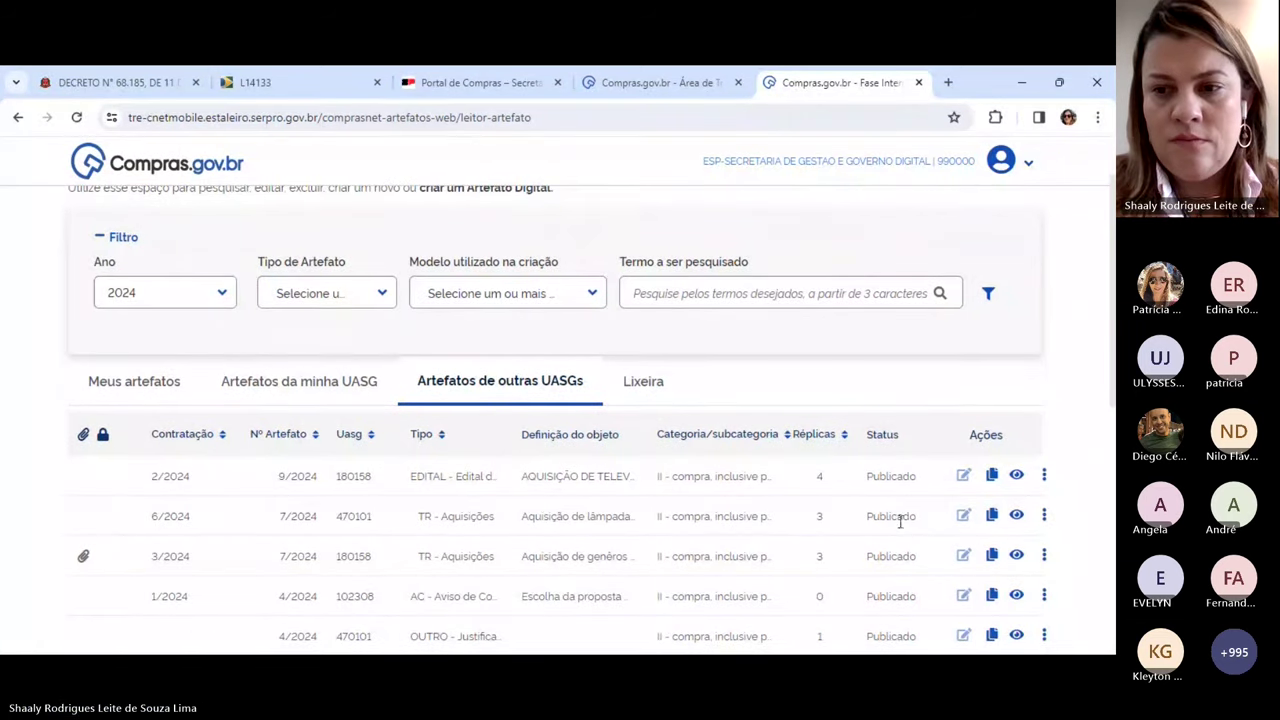
{"action": "left_click", "coordinate": [1044, 517]}
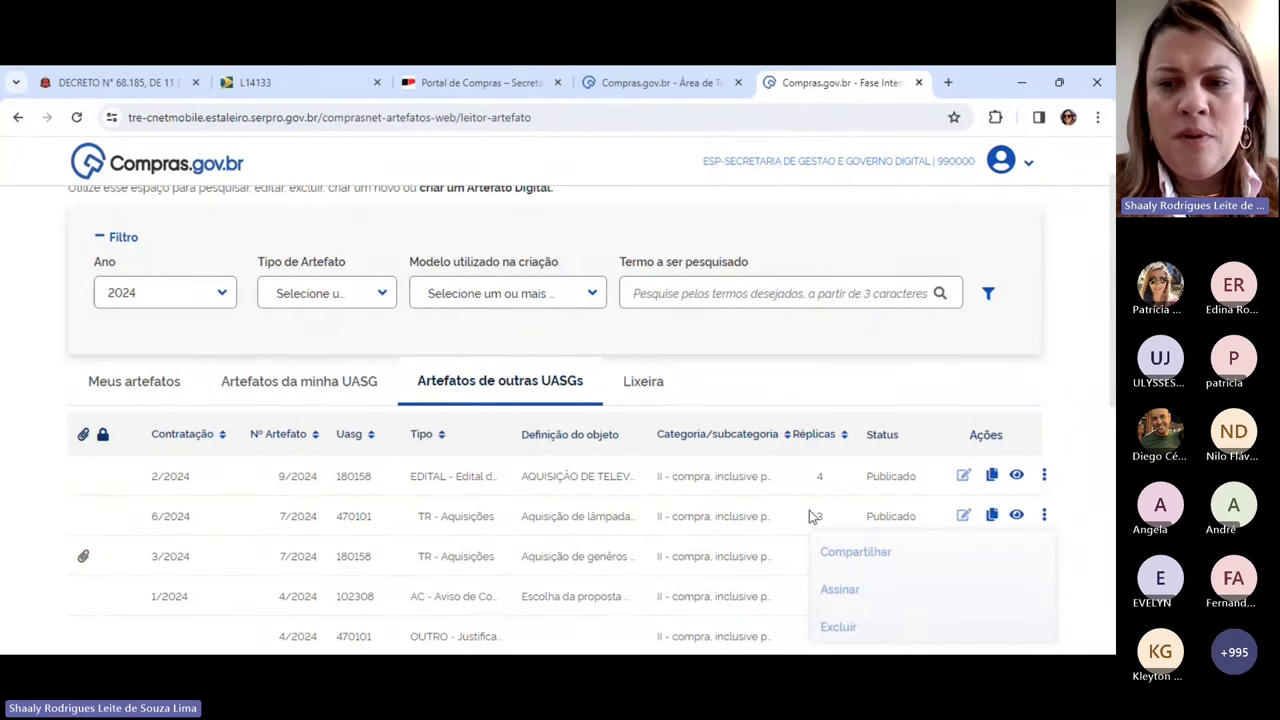
{"action": "left_click", "coordinate": [1016, 516]}
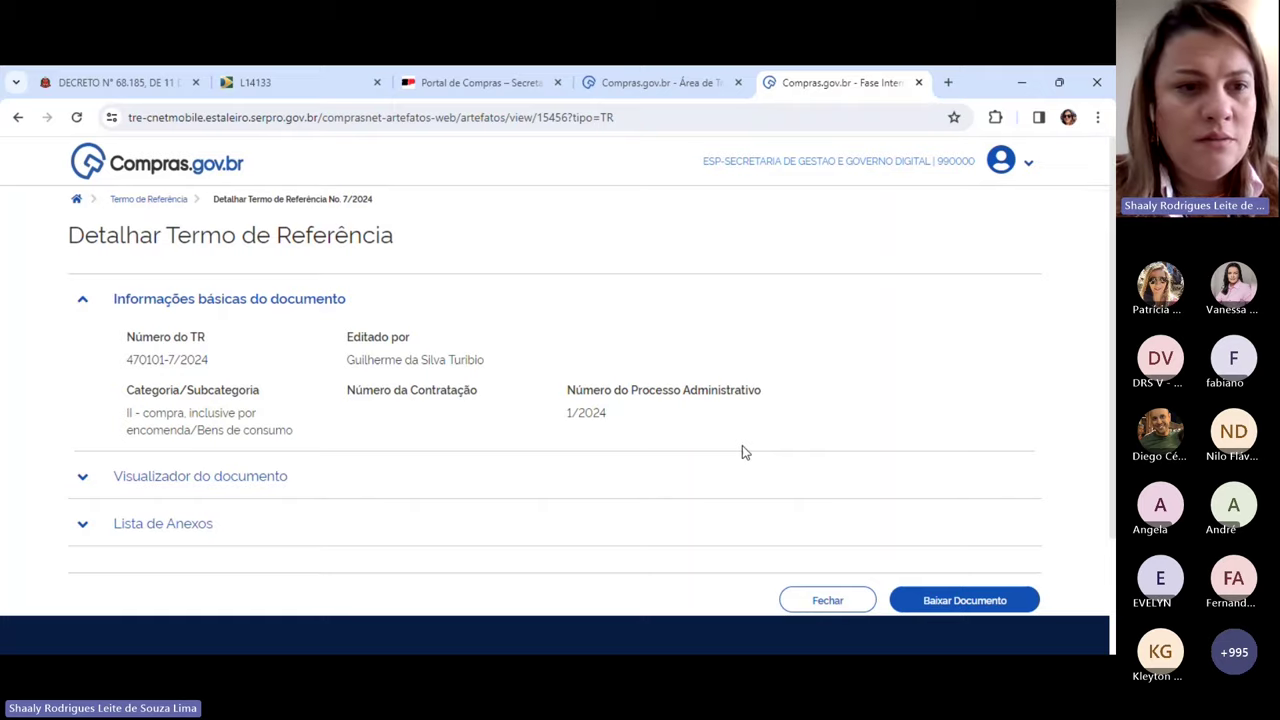
{"action": "left_click", "coordinate": [827, 600]}
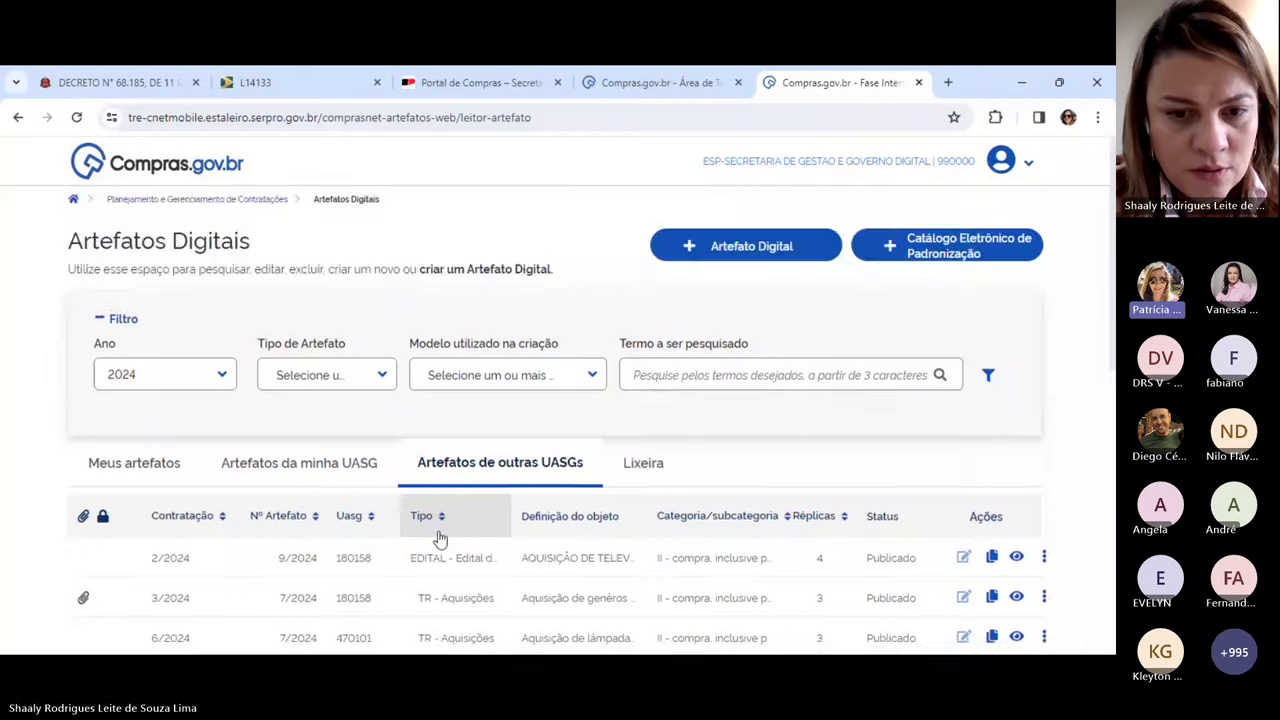
{"action": "scroll", "coordinate": [438, 538], "scroll_direction": "down", "scroll_amount": 2}
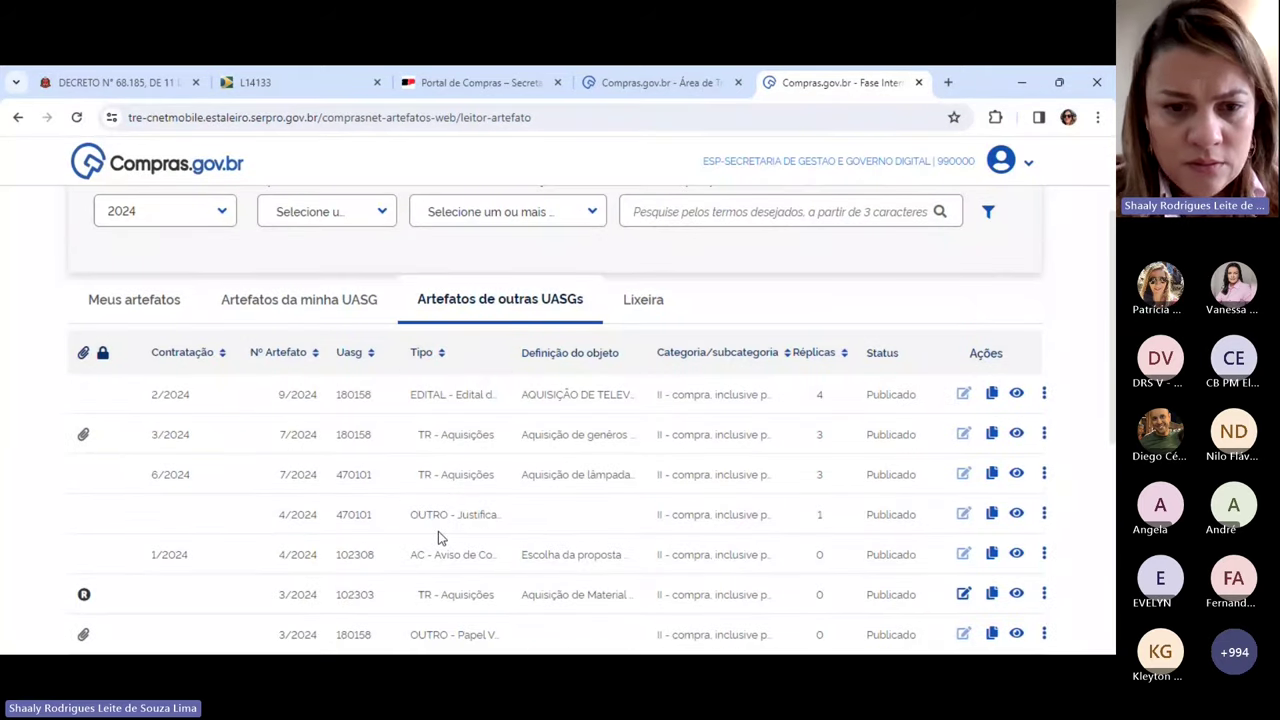
Open signed Termo de Referência 6/2024 from Meus artefatos, publish it with confirmation, and close its details.
{"action": "left_click", "coordinate": [138, 291]}
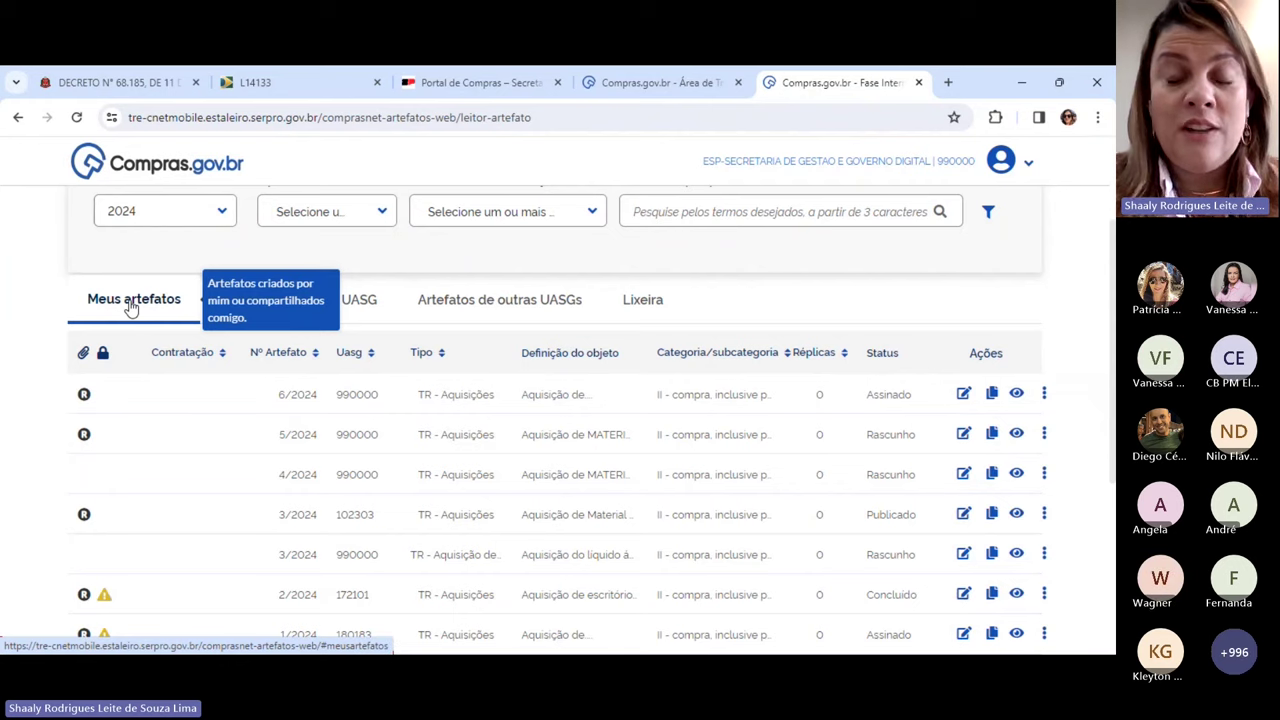
{"action": "left_click", "coordinate": [1043, 396]}
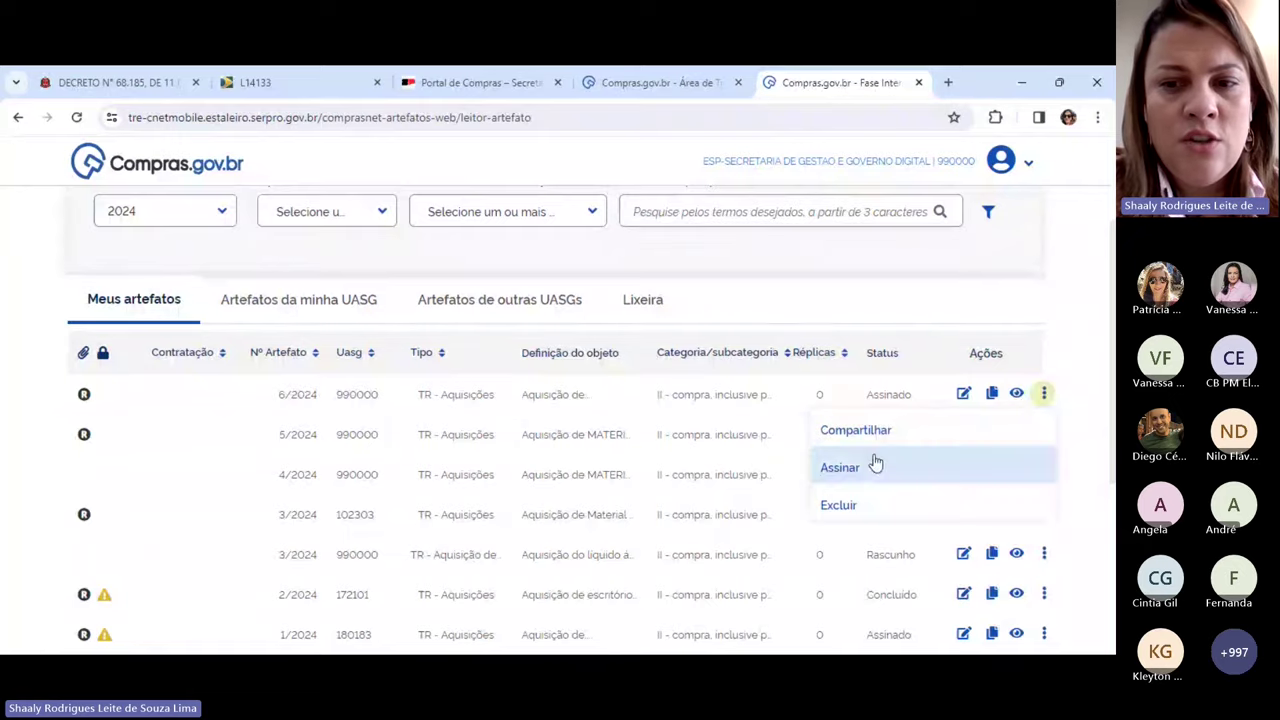
{"action": "left_click", "coordinate": [873, 467]}
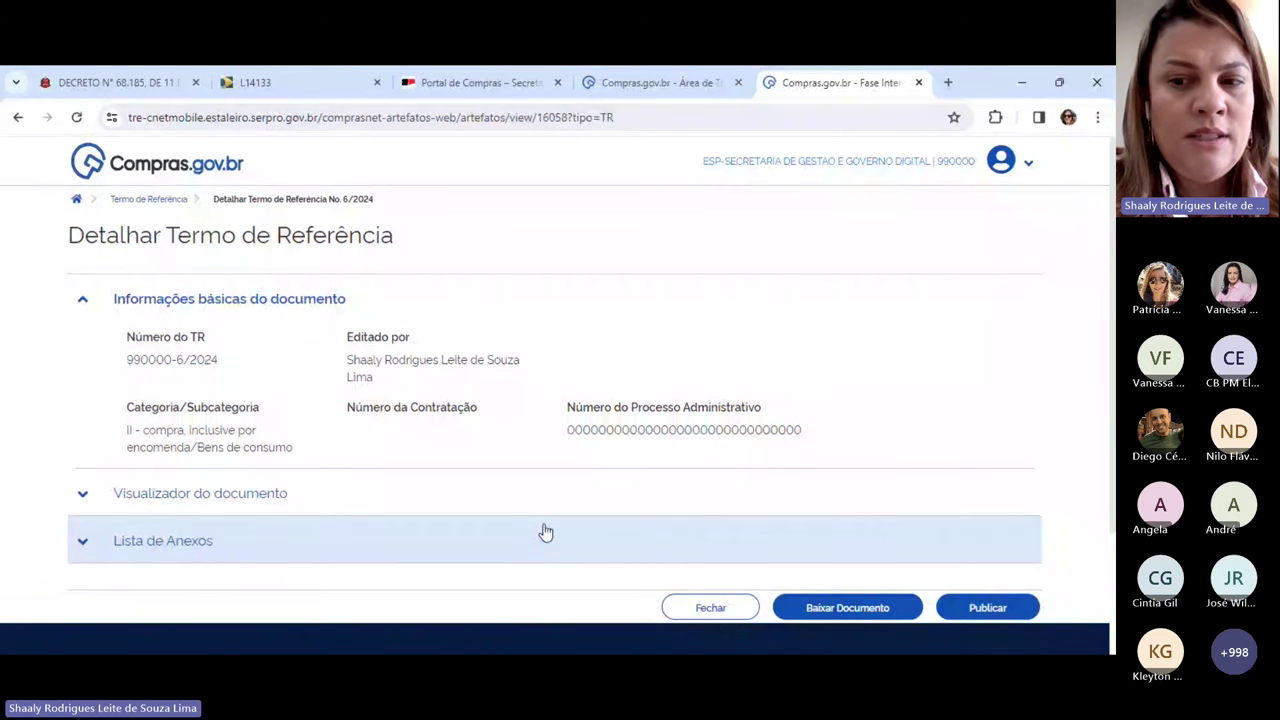
{"action": "left_click", "coordinate": [985, 610]}
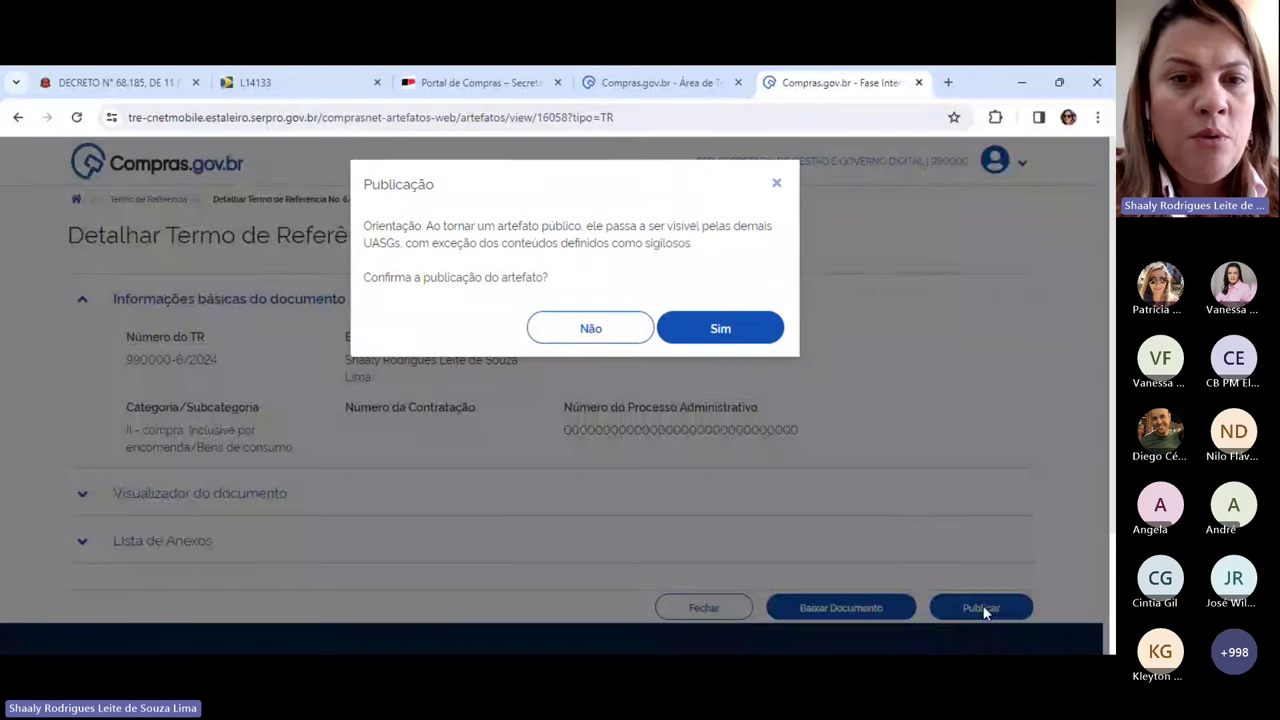
{"action": "left_click", "coordinate": [738, 345]}
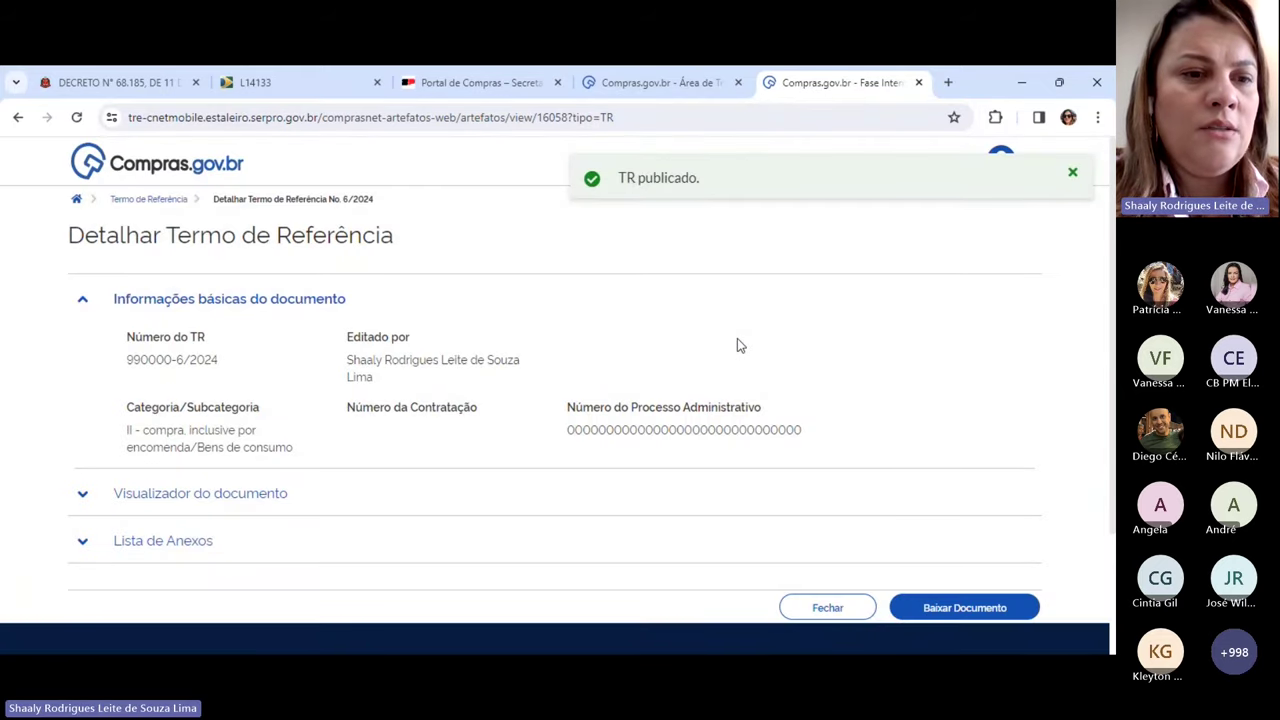
{"action": "left_click", "coordinate": [827, 607]}
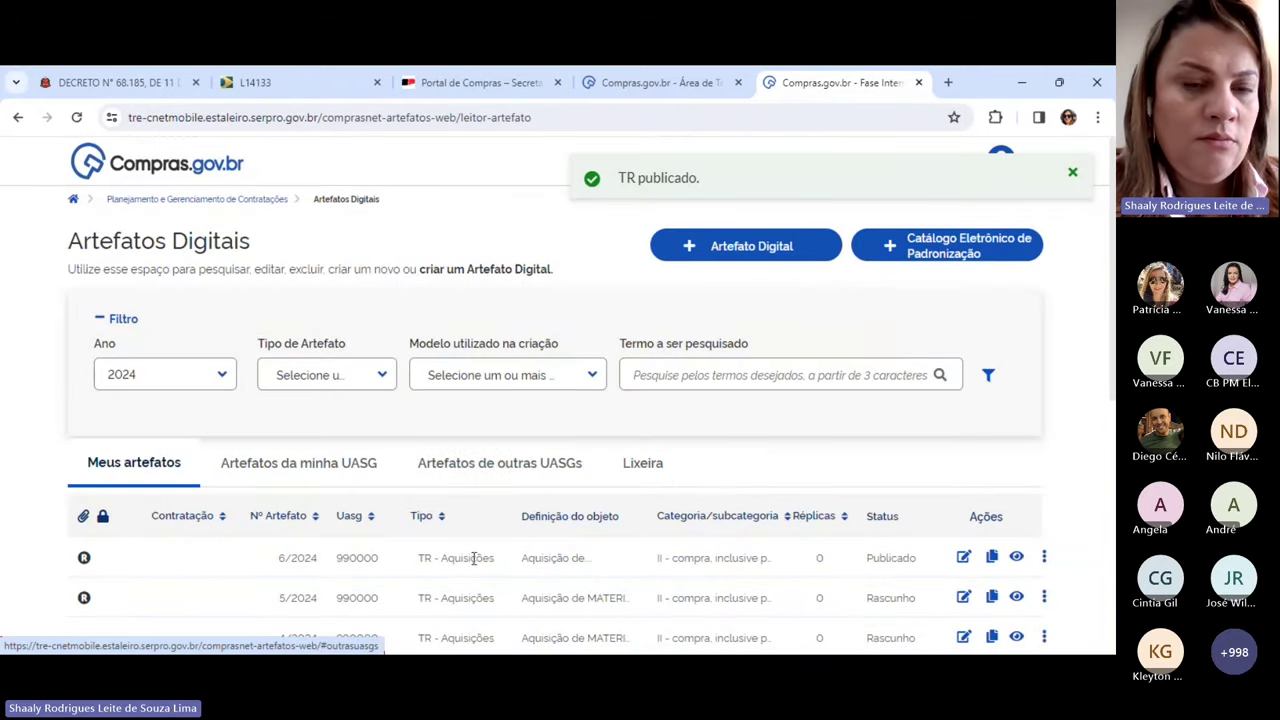
Glance at the Área de Trabalho, return to Artefatos Digitais, open the published Termo de Referência 6/2024 and highlight its Número do TR.
{"action": "left_click", "coordinate": [692, 87]}
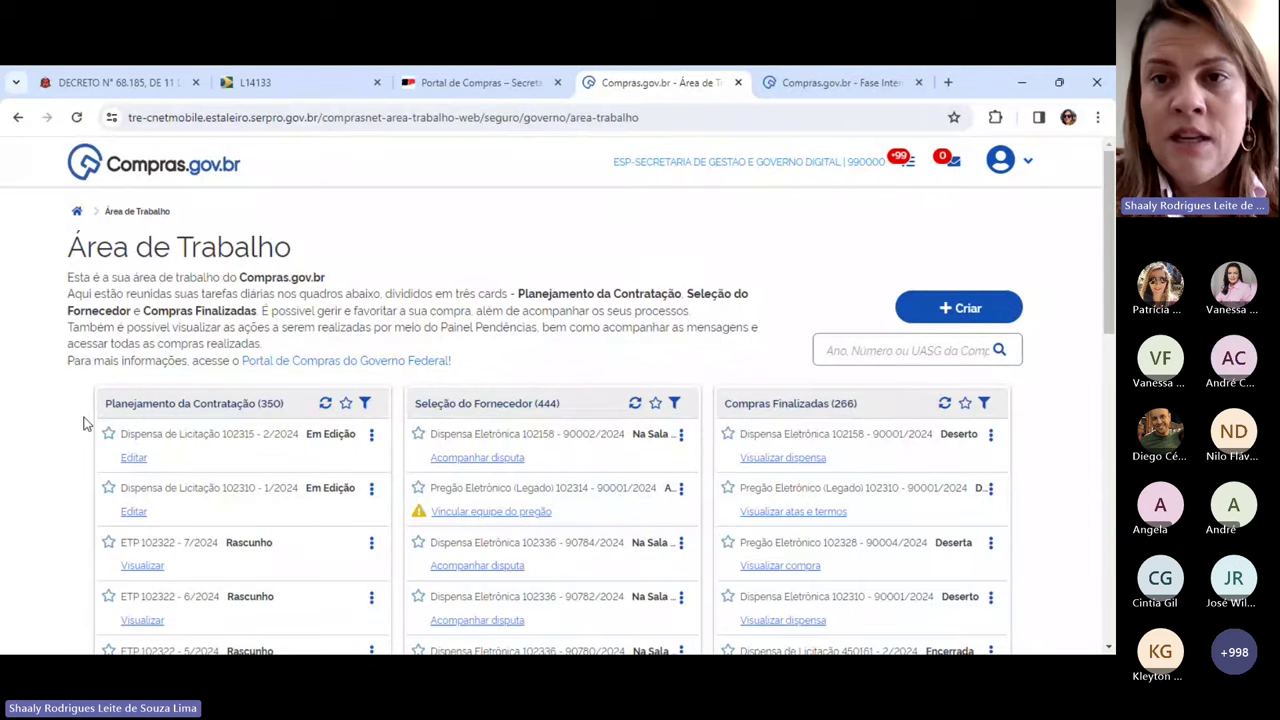
{"action": "left_click", "coordinate": [826, 88]}
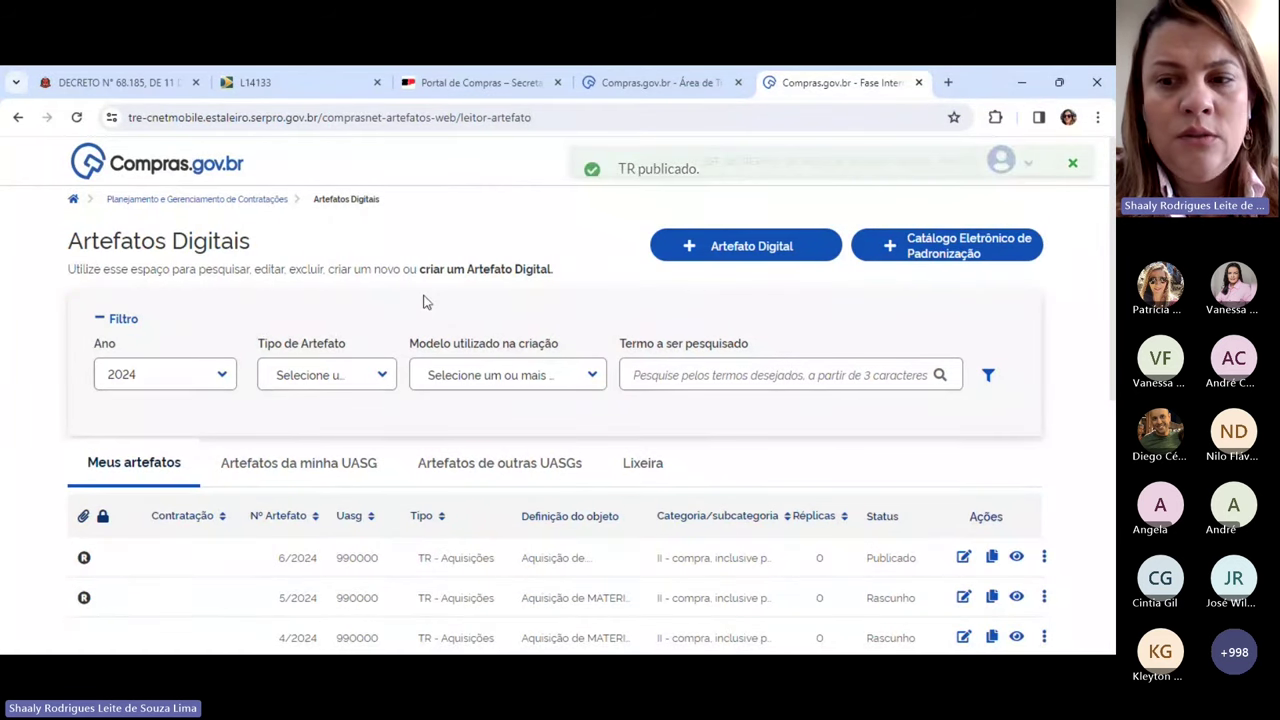
{"action": "left_click", "coordinate": [1016, 560]}
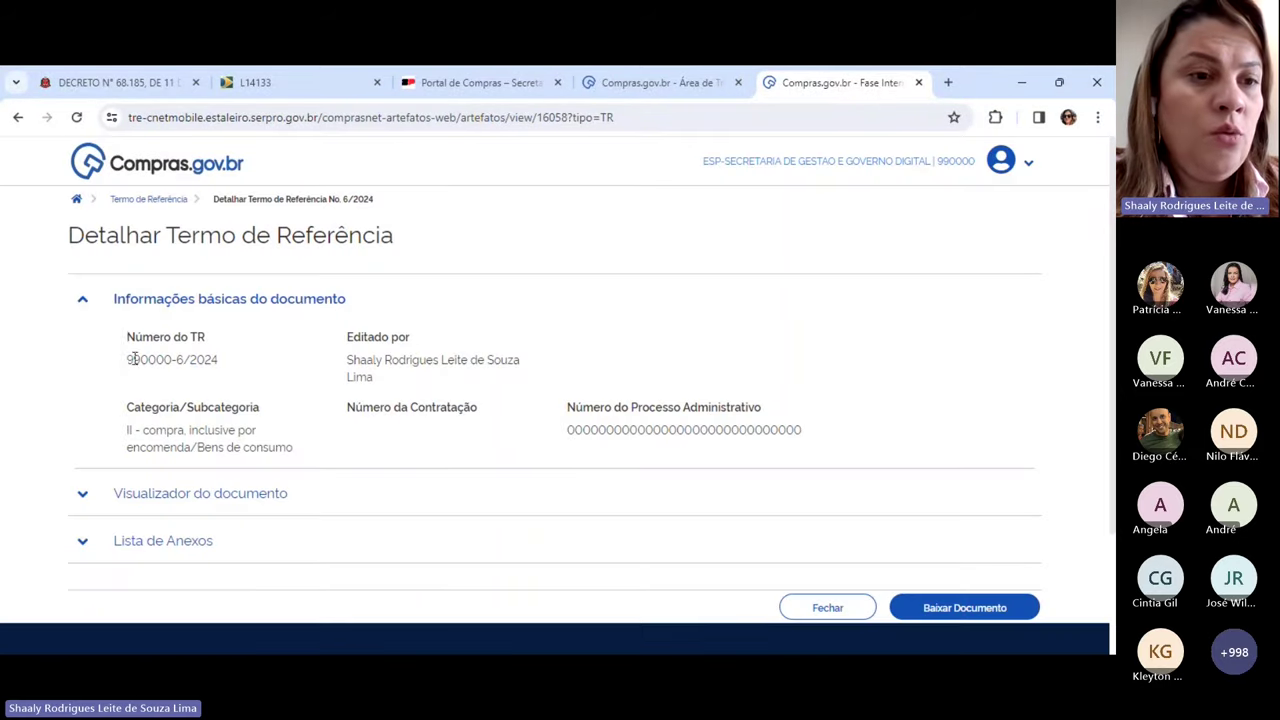
{"action": "left_click_drag", "start_coordinate": [128, 359], "coordinate": [218, 362]}
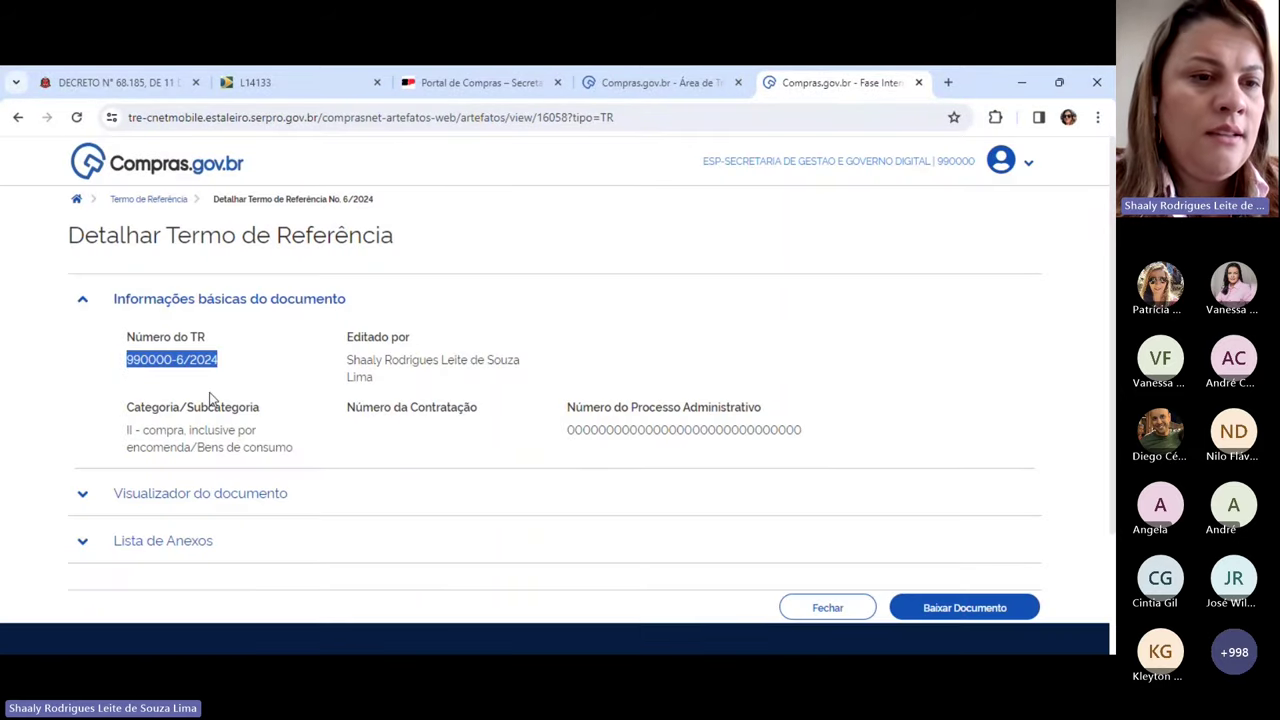
Expand the Visualizador do documento, read through the published document's sections, and return to the Área de Trabalho.
{"action": "left_click", "coordinate": [137, 505]}
{"action": "scroll", "coordinate": [155, 527], "scroll_direction": "down", "scroll_amount": 3}
{"action": "scroll", "coordinate": [558, 455], "scroll_direction": "down", "scroll_amount": 10}
{"action": "scroll", "coordinate": [558, 455], "scroll_direction": "down", "scroll_amount": 4}
{"action": "scroll", "coordinate": [558, 455], "scroll_direction": "down", "scroll_amount": 10}
{"action": "scroll", "coordinate": [558, 455], "scroll_direction": "down", "scroll_amount": 20}
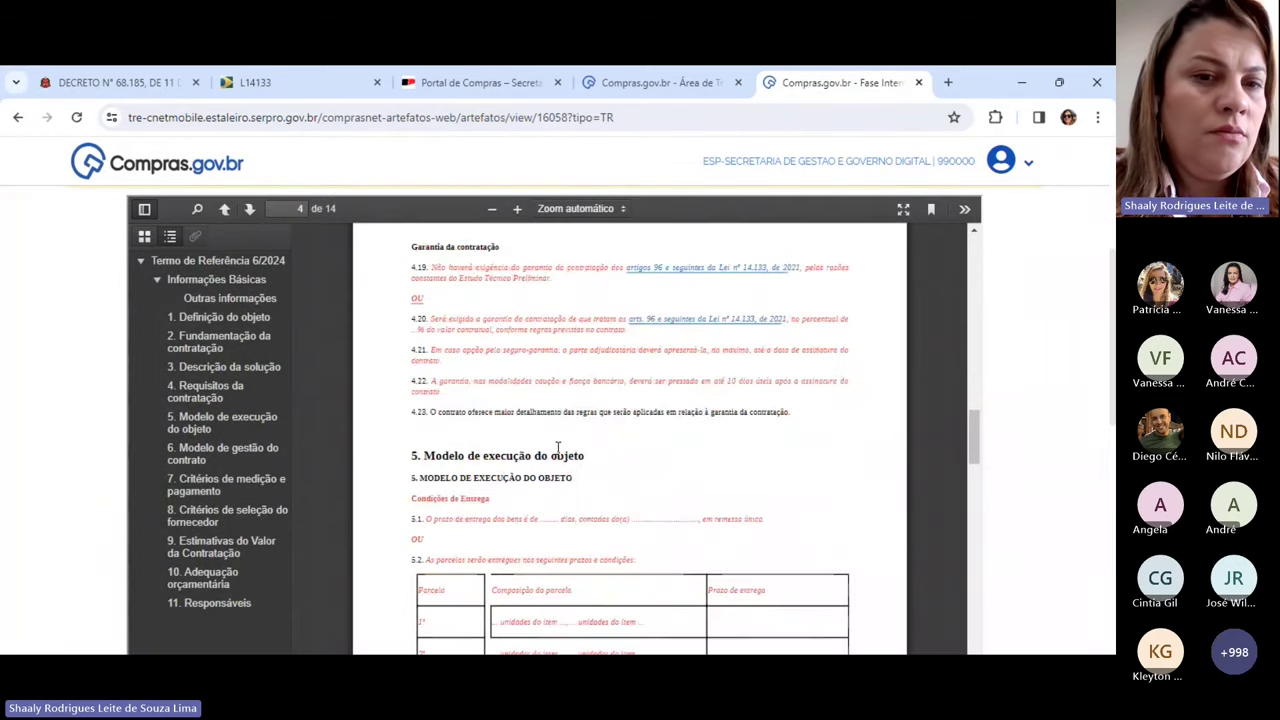
{"action": "scroll", "coordinate": [558, 455], "scroll_direction": "down", "scroll_amount": 6}
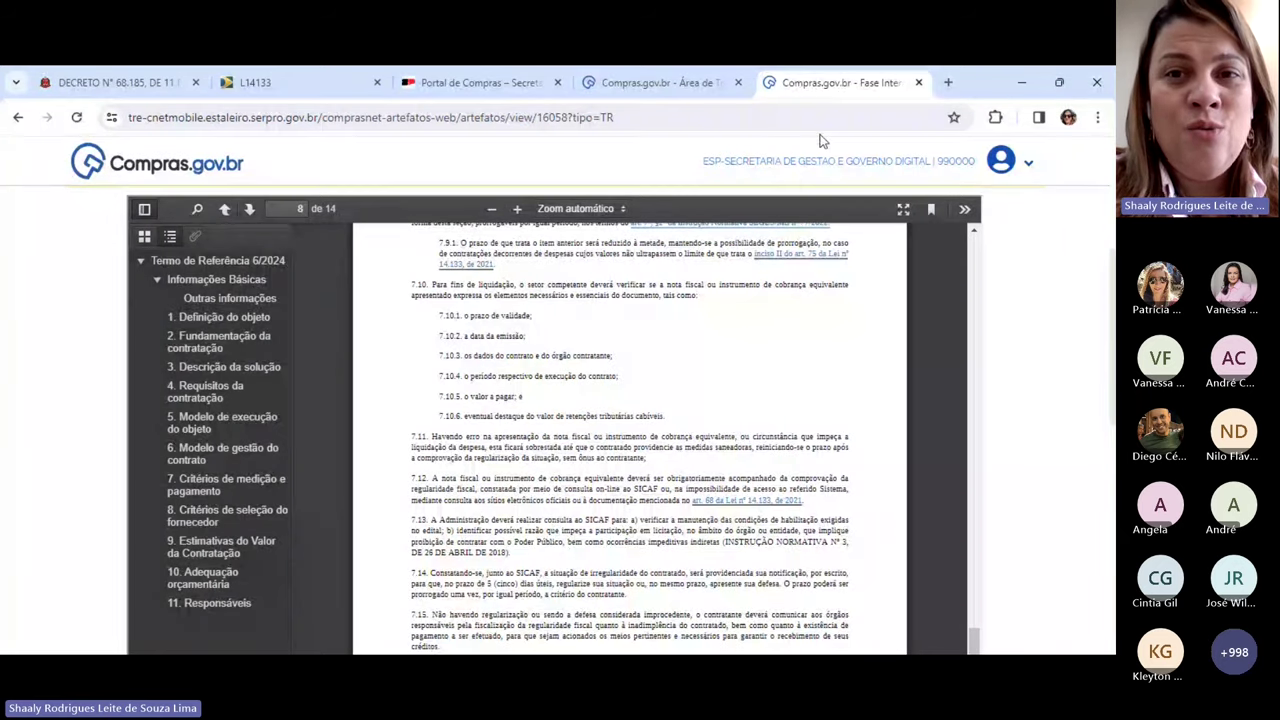
{"action": "left_click", "coordinate": [706, 86]}
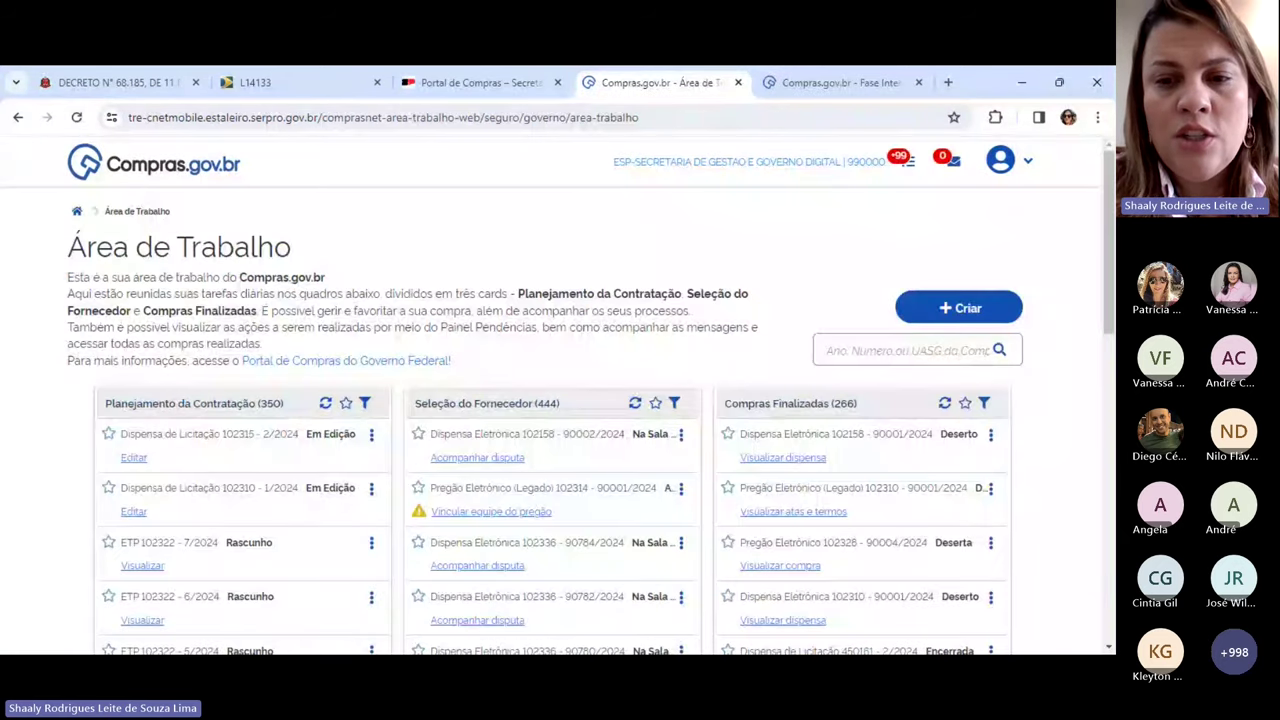